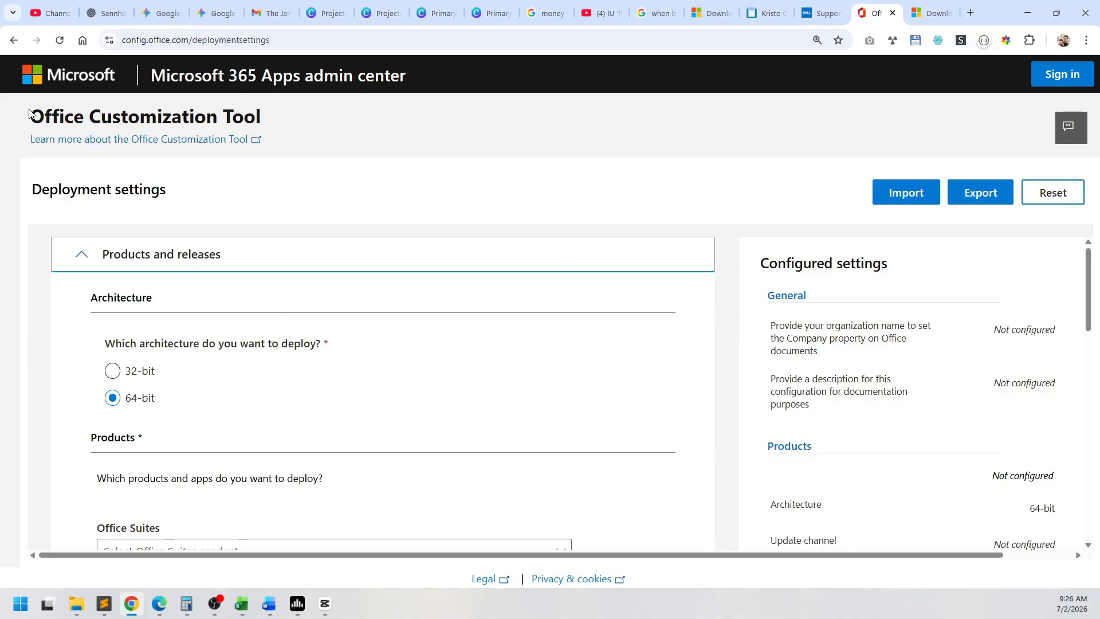
Step: Look over the Office Deployment Tool download page, then return to the Office Customization Tool page
left_click(927, 8)
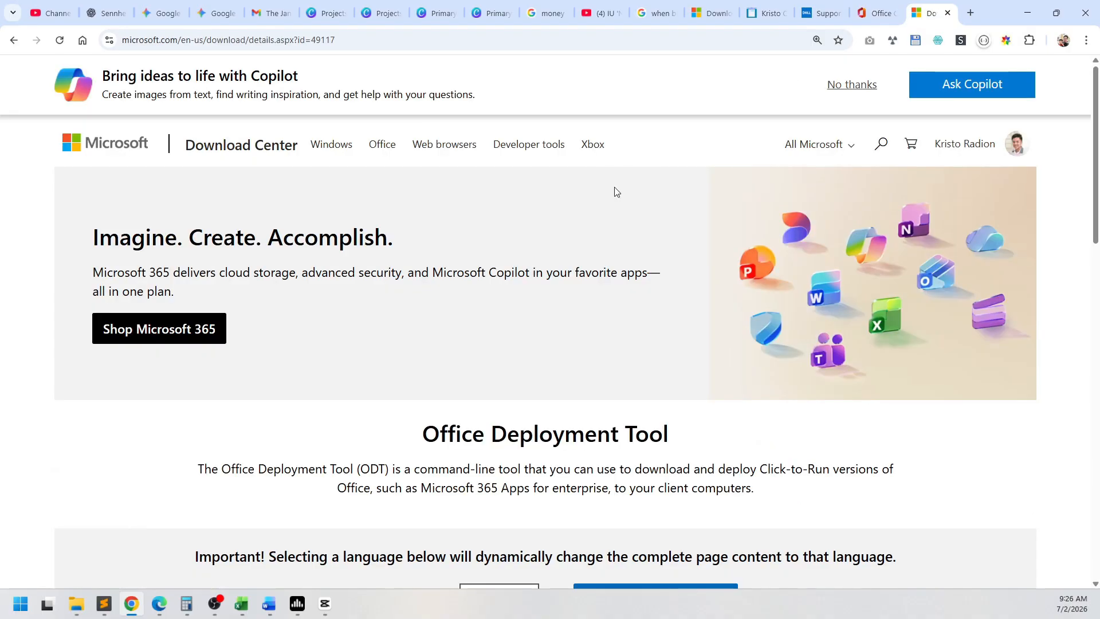
scroll(404, 408, "down", 3)
scroll(404, 407, "down", 1)
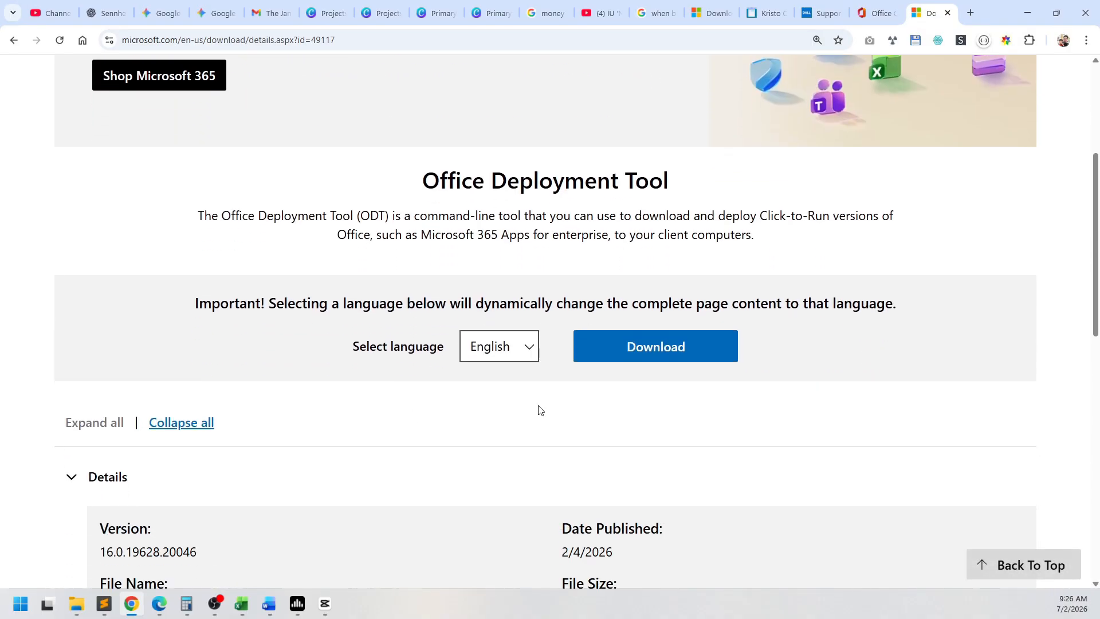
left_click(876, 13)
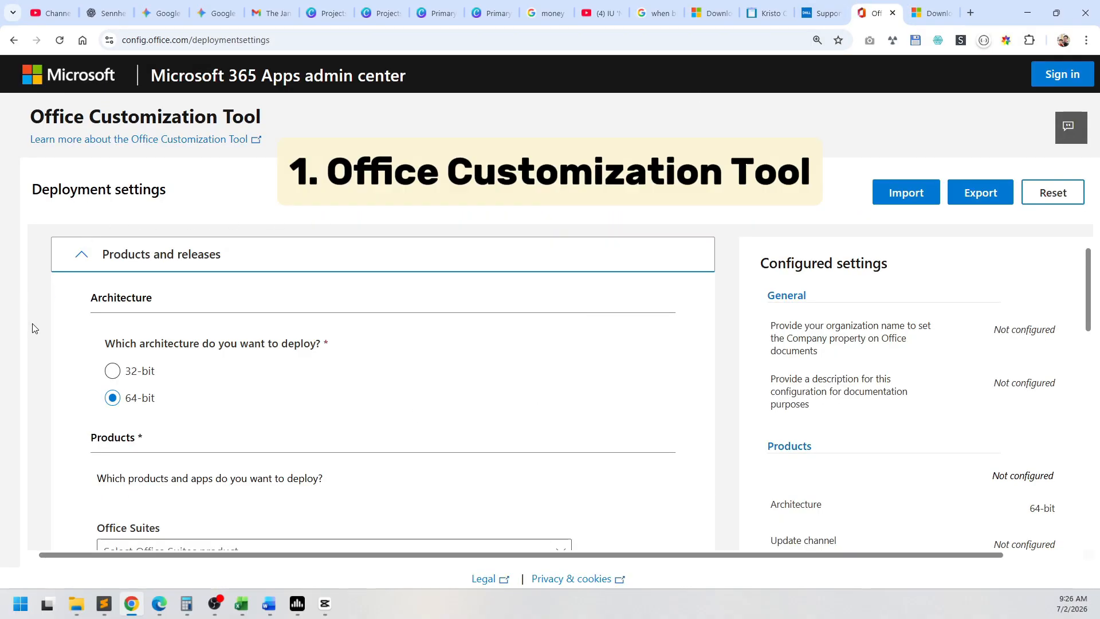
Step: Choose Office LTSC Standard 2021 - Volume License as the Office suite to deploy
scroll(35, 328, "down", 1)
scroll(35, 329, "up", 1)
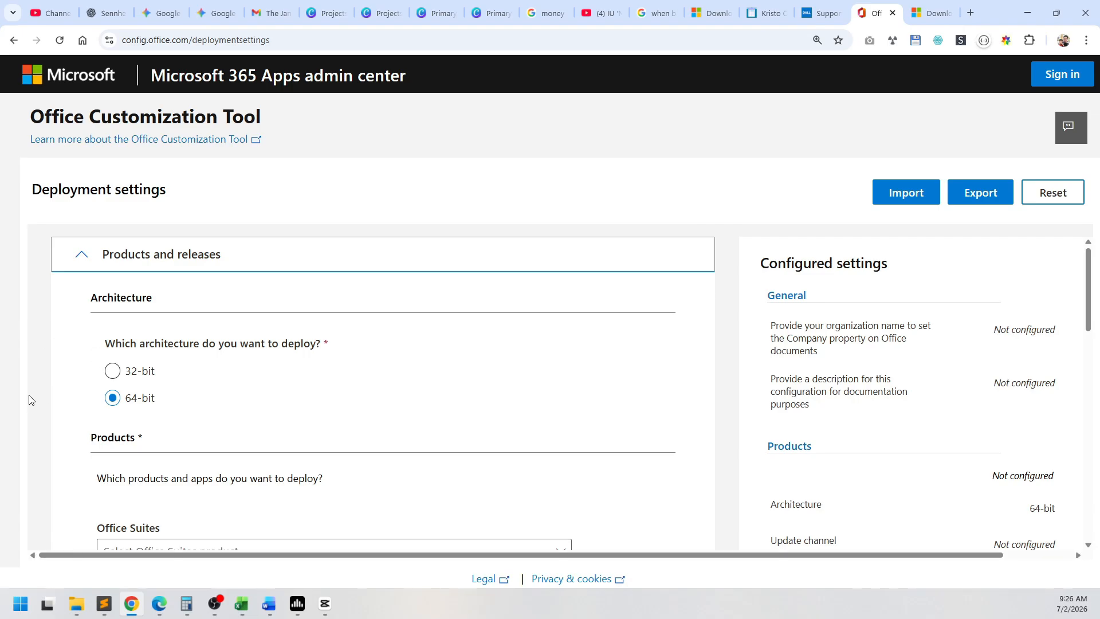
scroll(32, 399, "down", 1)
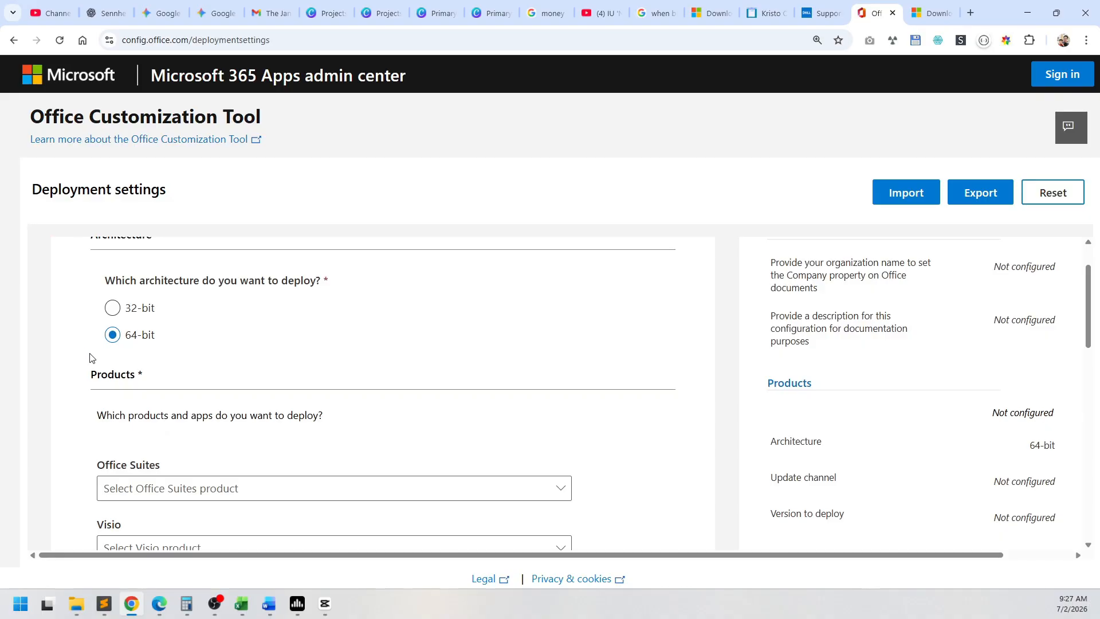
scroll(46, 364, "down", 2)
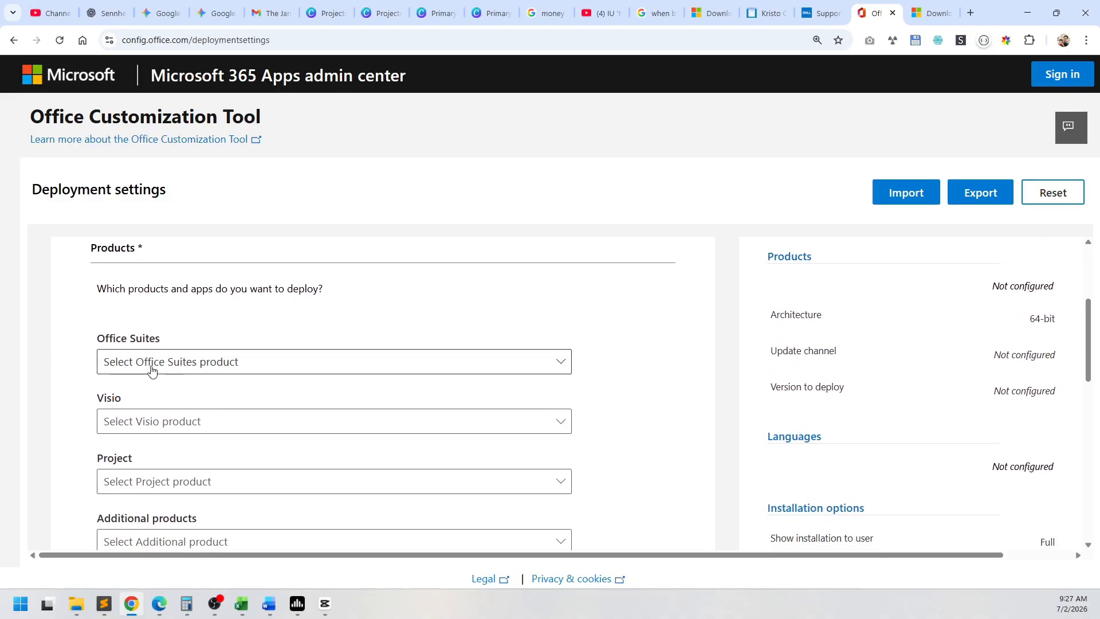
left_click(146, 369)
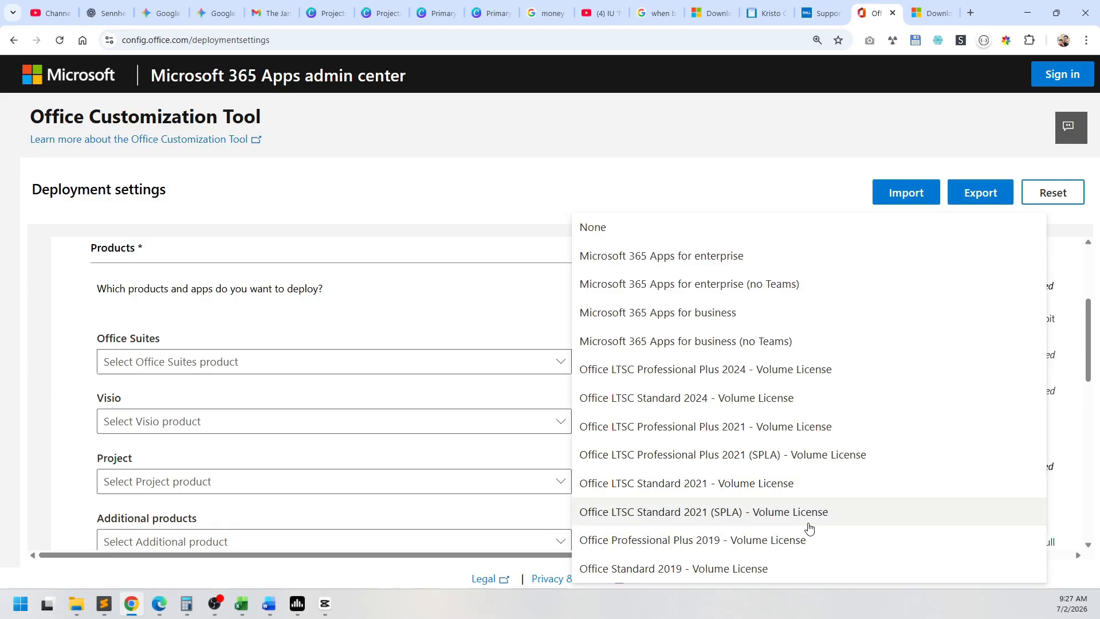
left_click(815, 497)
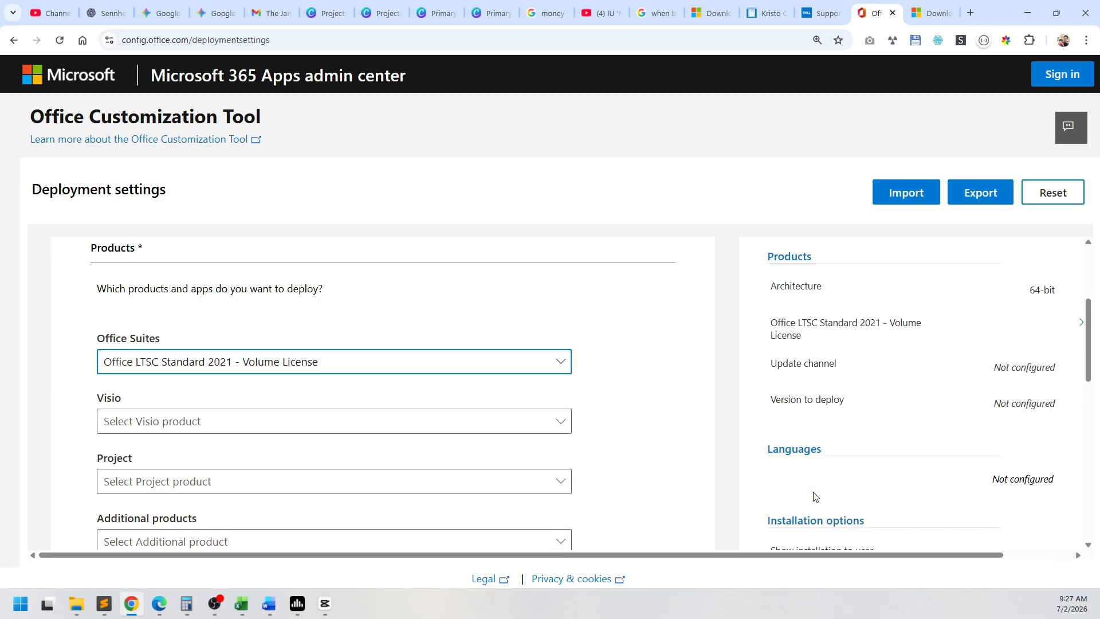
scroll(70, 379, "down", 2)
scroll(72, 375, "up", 3)
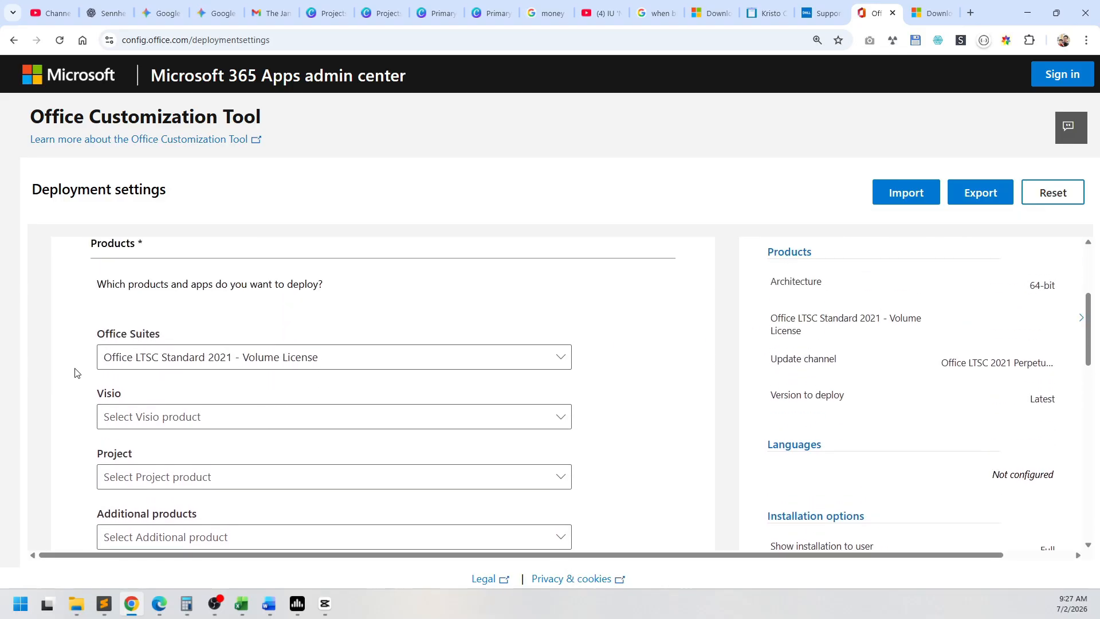
Step: Check the Visio, Project and additional product choices without selecting any of them
scroll(114, 372, "down", 2)
left_click(143, 367)
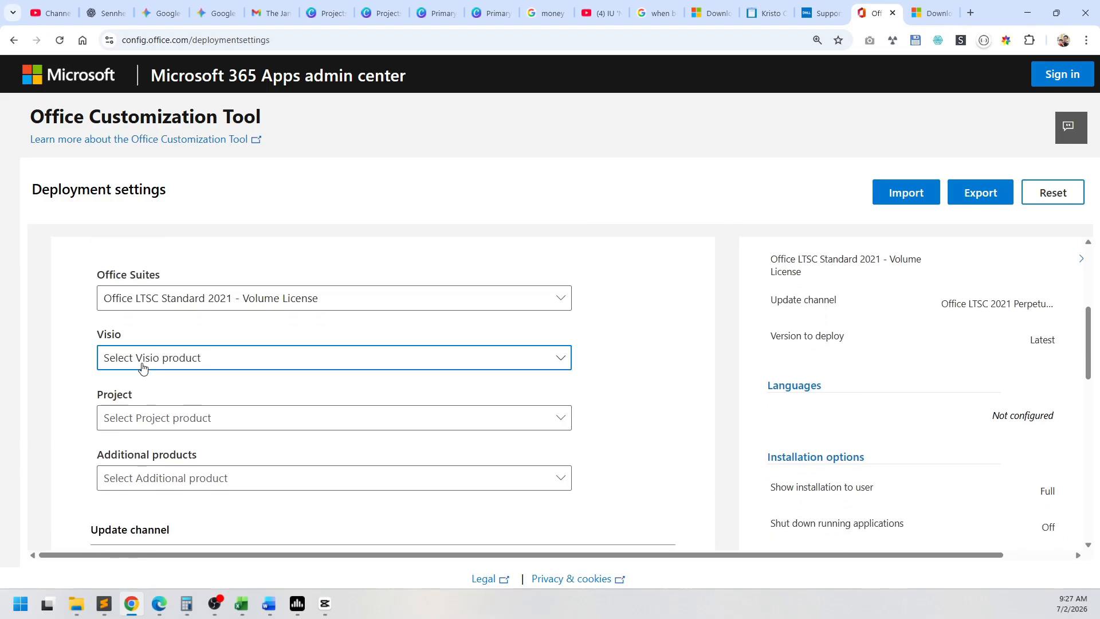
left_click(202, 385)
left_click(11, 403)
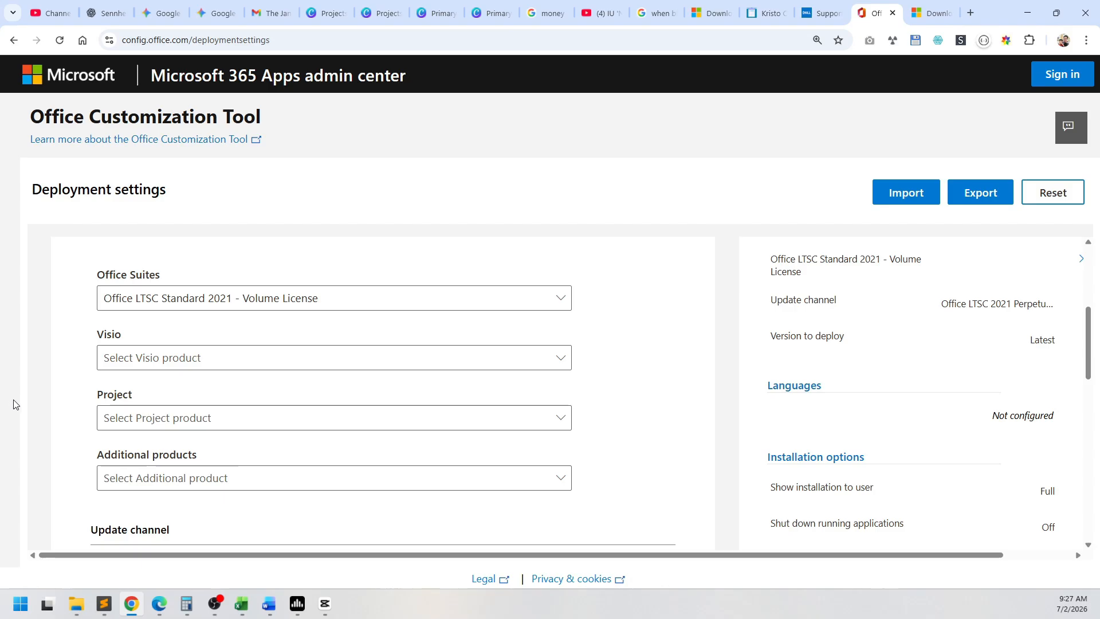
scroll(103, 386, "down", 1)
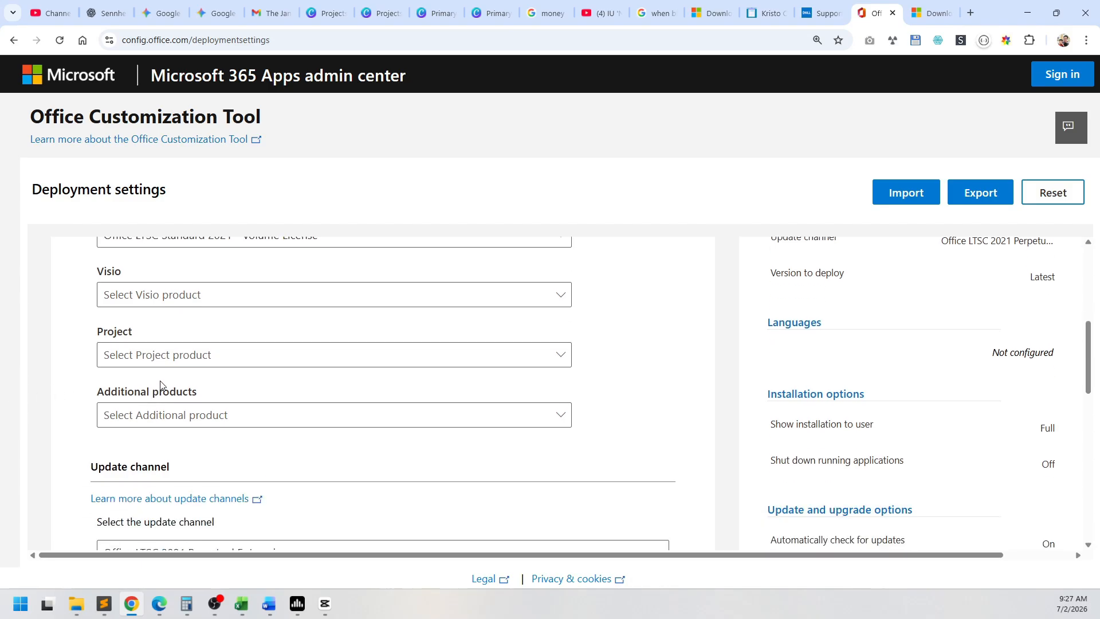
left_click(239, 367)
left_click(64, 383)
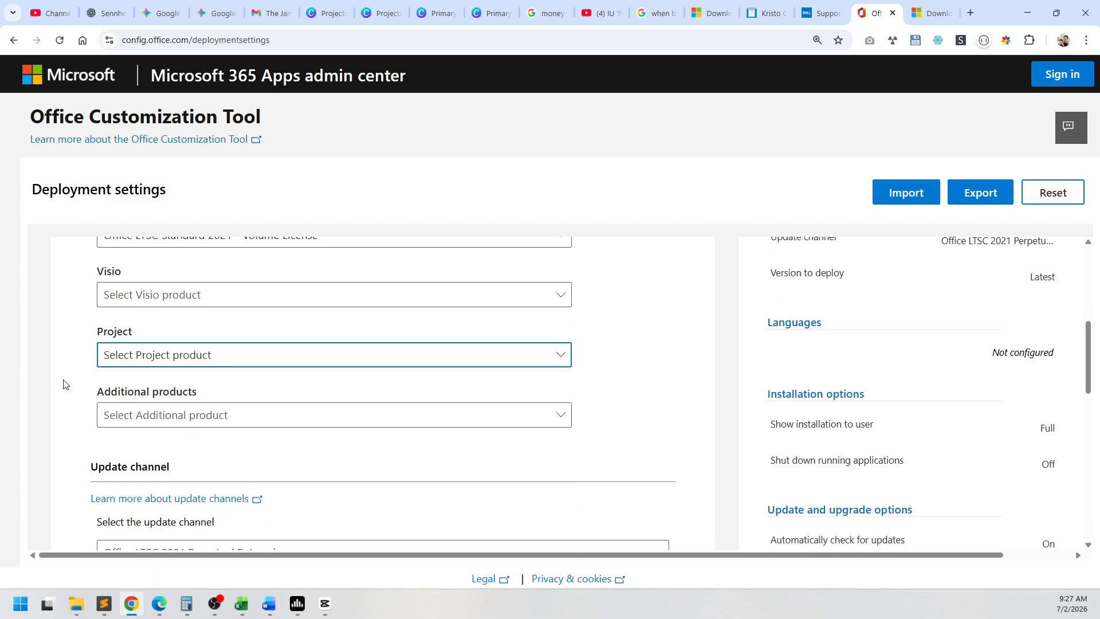
scroll(64, 381, "down", 1)
left_click(221, 359)
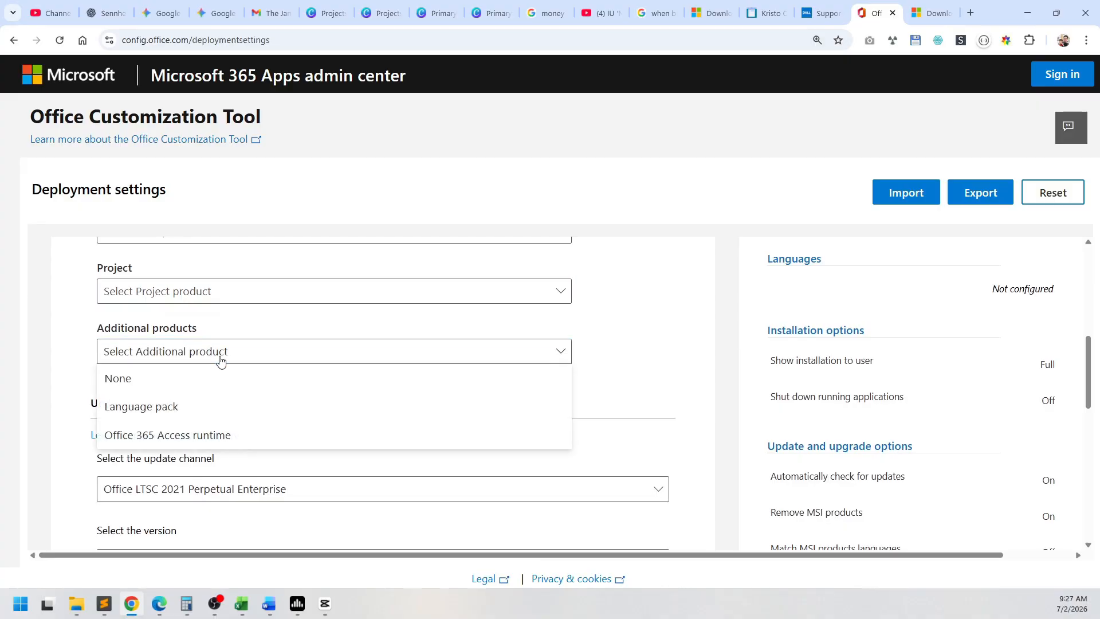
left_click(84, 386)
Step: Exclude Publisher, Outlook (classic) and OneDrive Desktop from the deployed apps and proceed to the Language settings
scroll(92, 310, "down", 3)
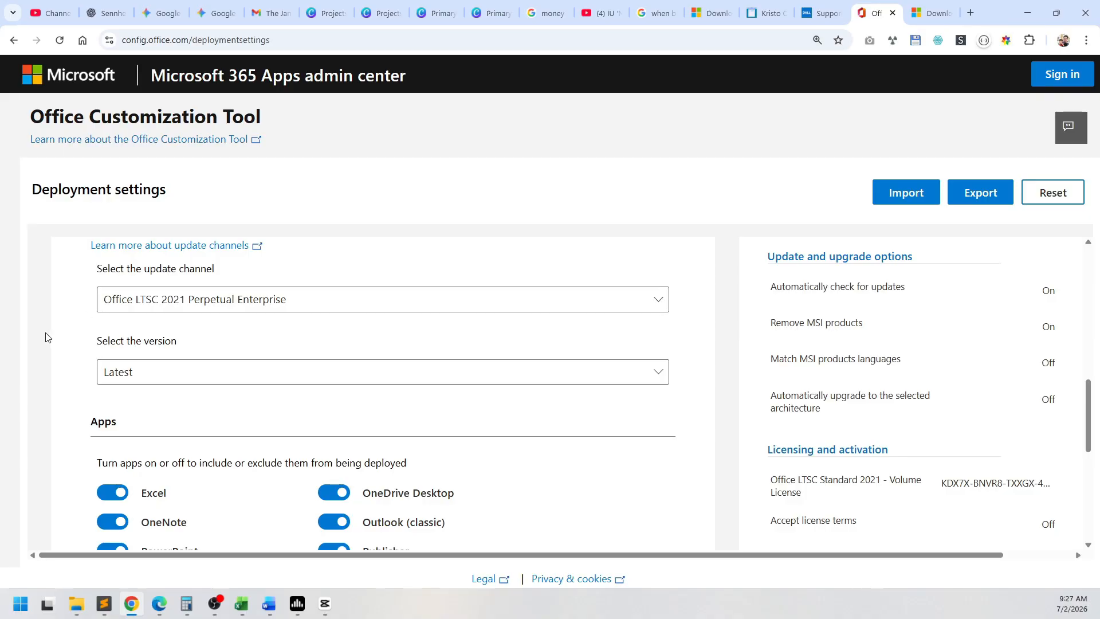
scroll(45, 337, "down", 3)
scroll(45, 337, "up", 1)
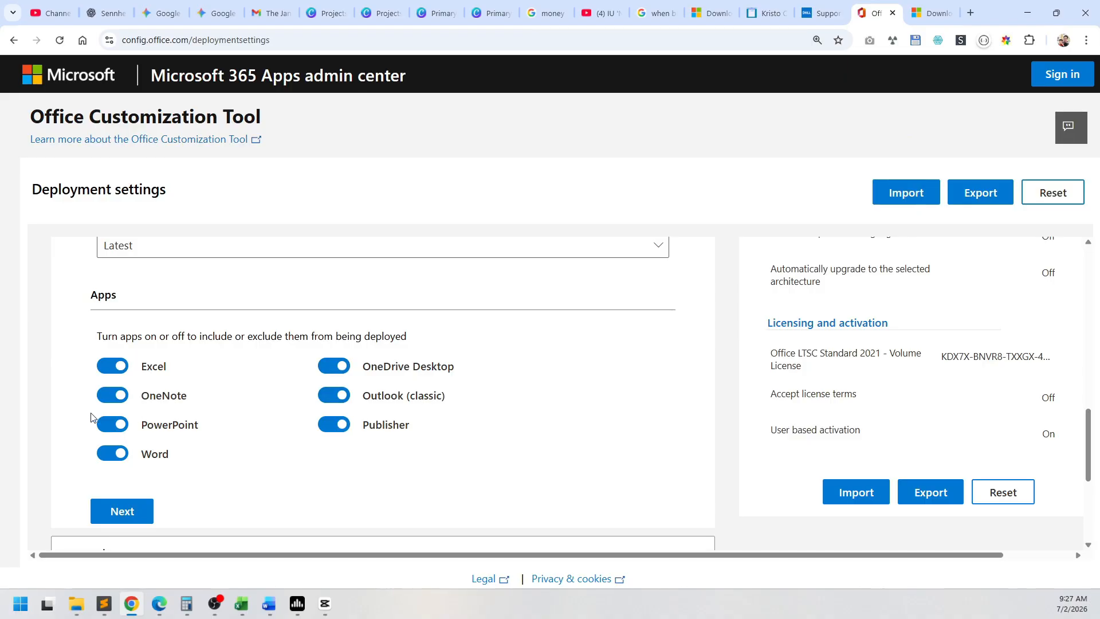
left_click(338, 426)
left_click(337, 397)
left_click(337, 368)
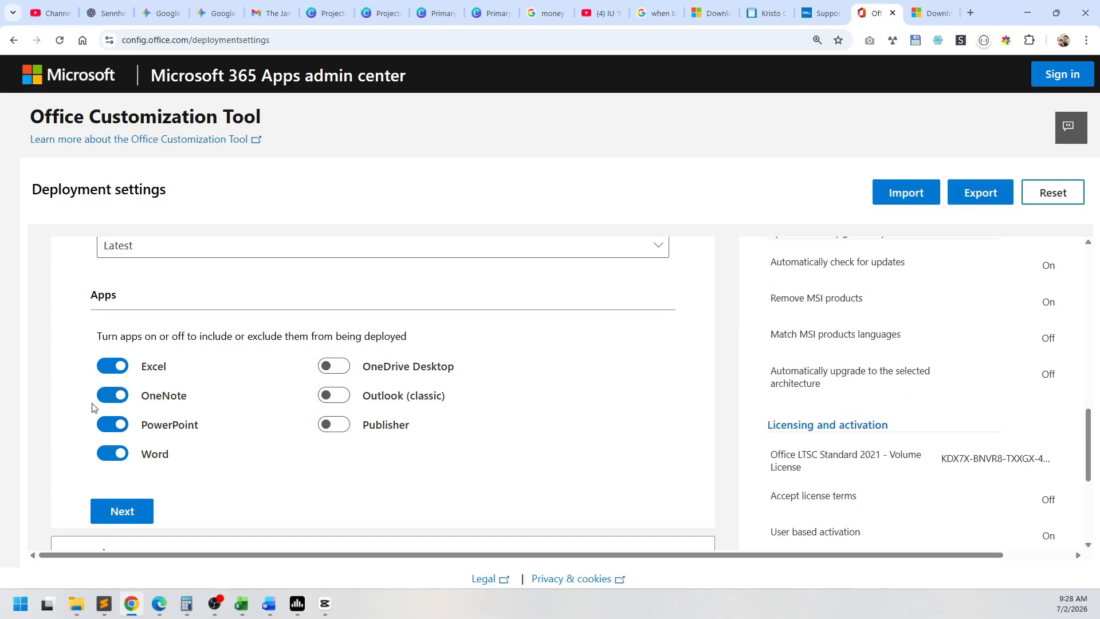
scroll(89, 471, "down", 3)
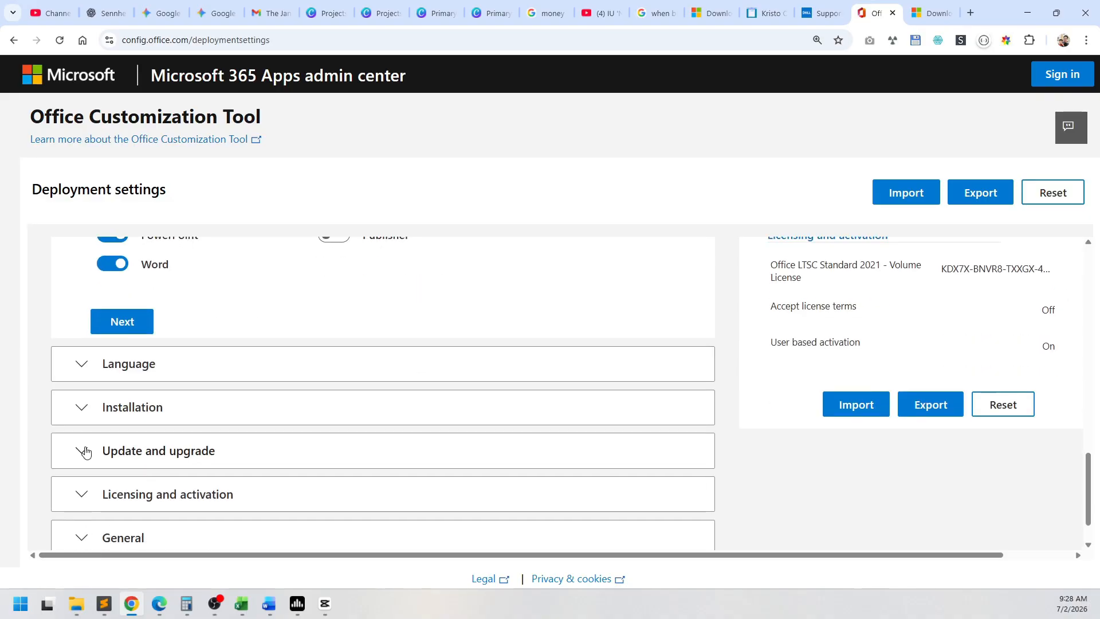
left_click(147, 334)
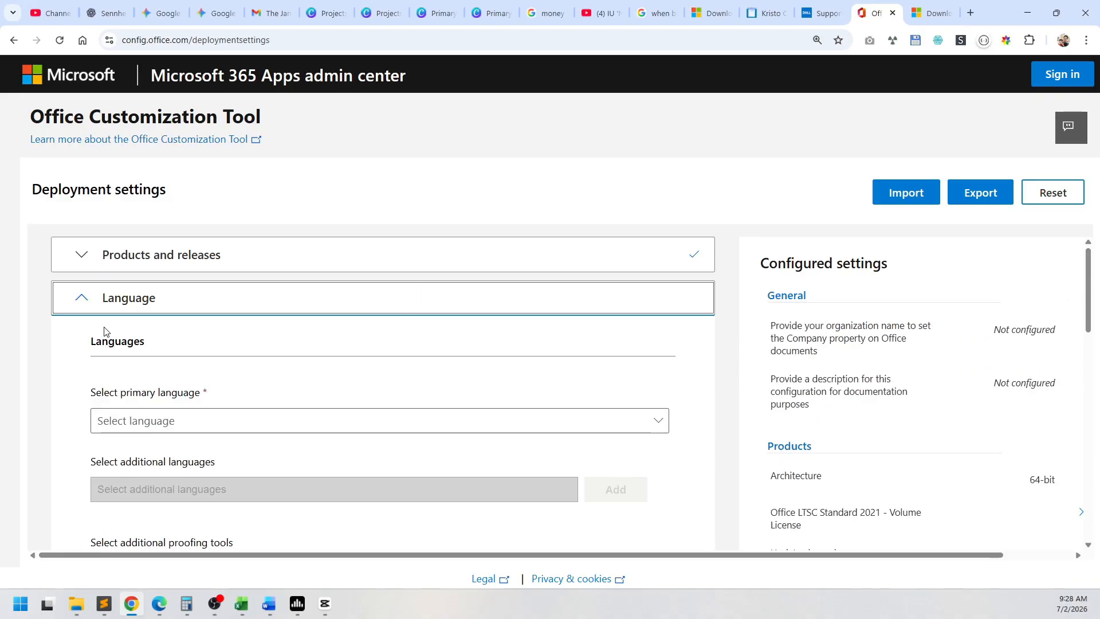
Step: Set the primary language to English (United States), add no additional languages, and proceed to the Installation settings
scroll(91, 395, "down", 1)
left_click(132, 366)
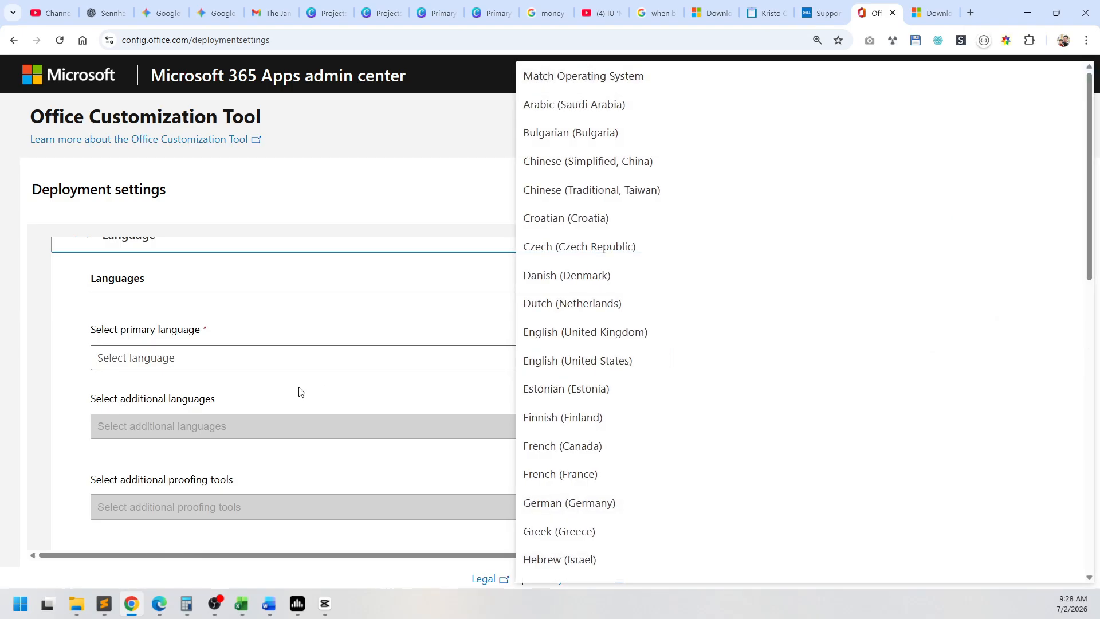
left_click(538, 361)
scroll(162, 417, "down", 1)
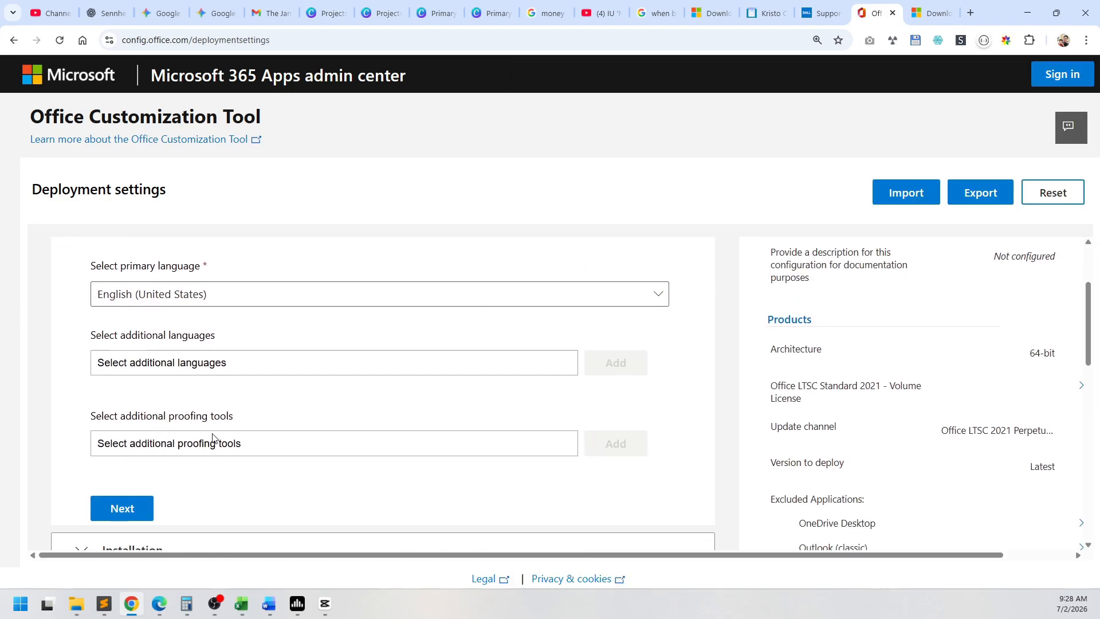
left_click(141, 373)
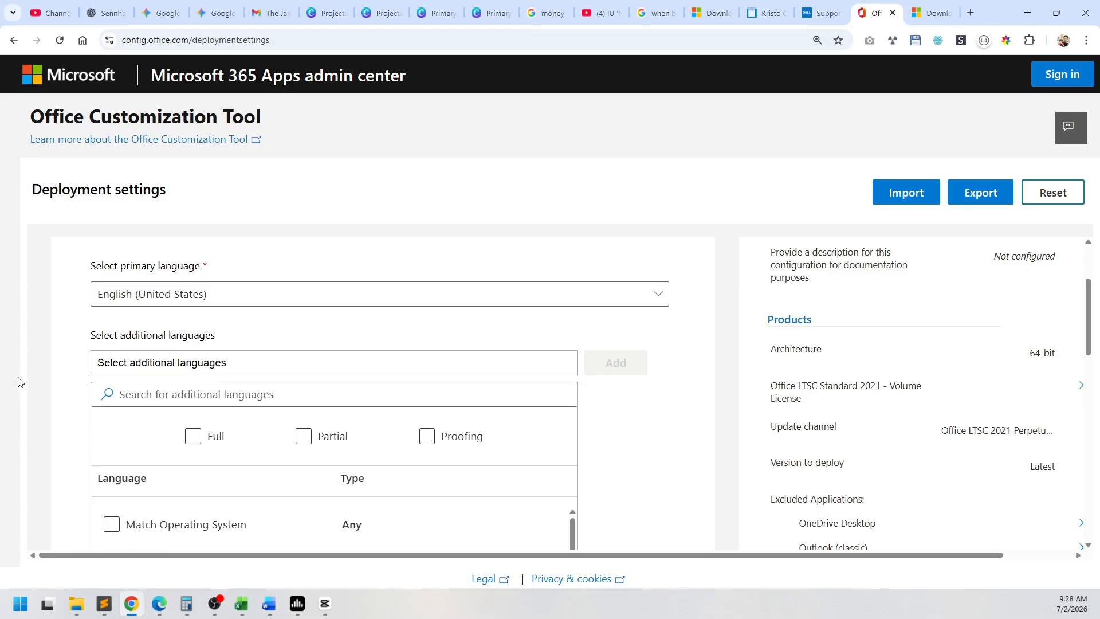
left_click(172, 362)
scroll(57, 378, "down", 2)
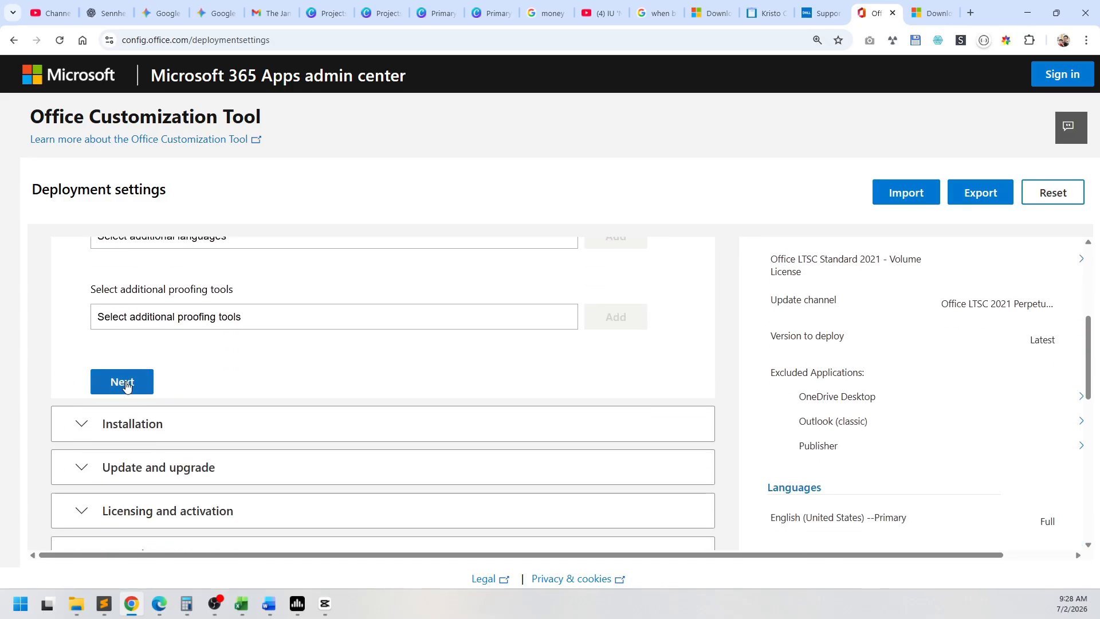
left_click(128, 387)
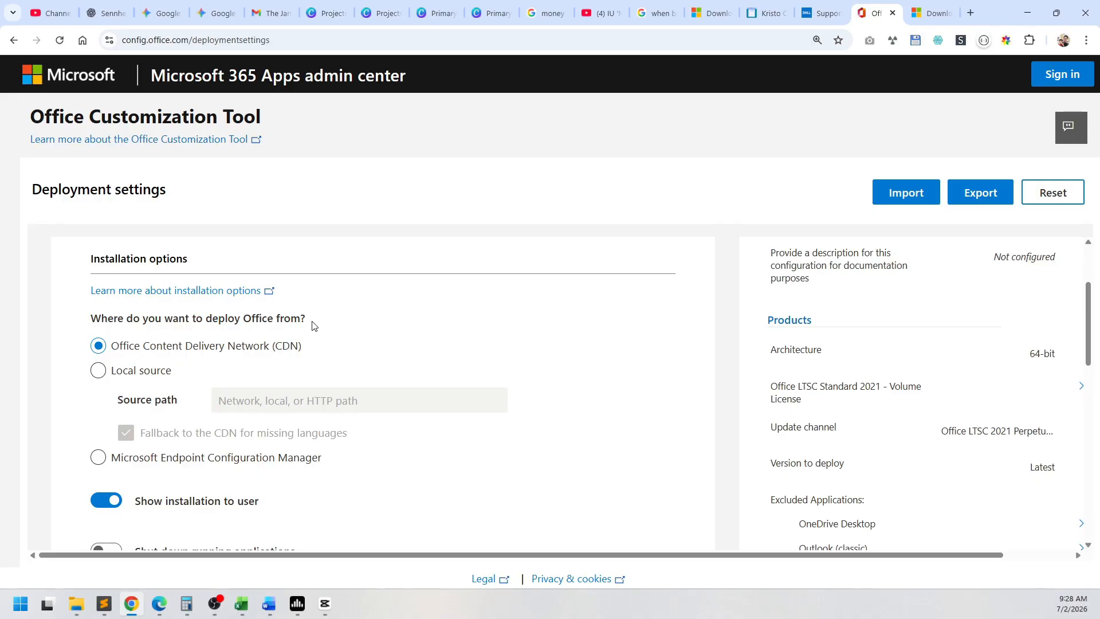
Step: Keep the Office Content Delivery Network (CDN) installation options and proceed to the Update and upgrade settings
scroll(306, 331, "down", 2)
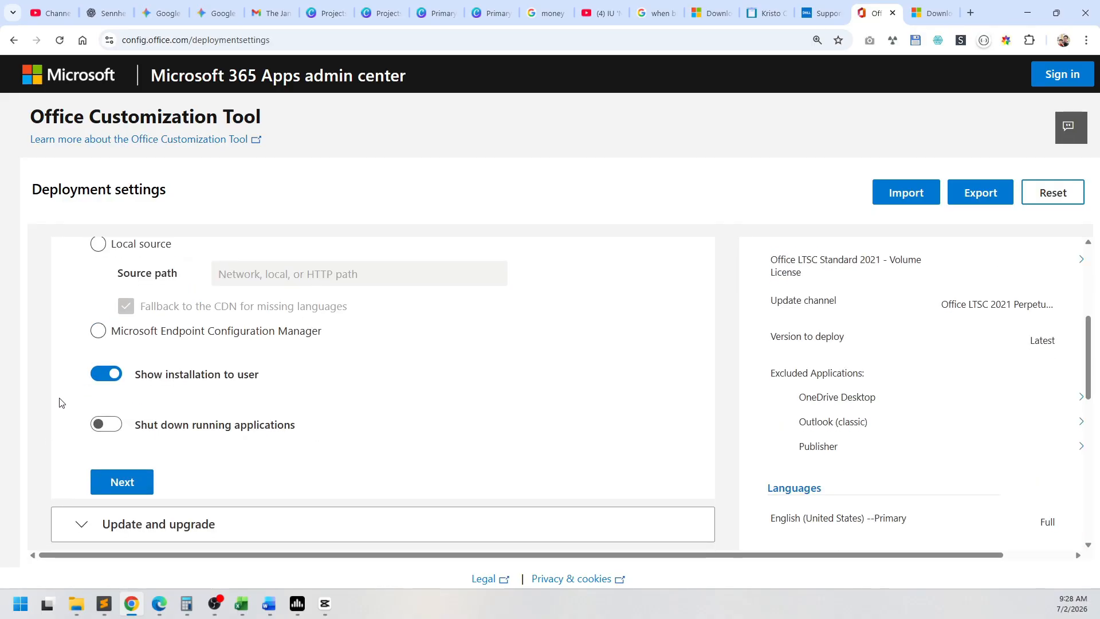
scroll(69, 404, "down", 1)
left_click(117, 415)
Step: Turn off automatic checking for updates and proceed to the Licensing and activation settings
scroll(109, 434, "down", 2)
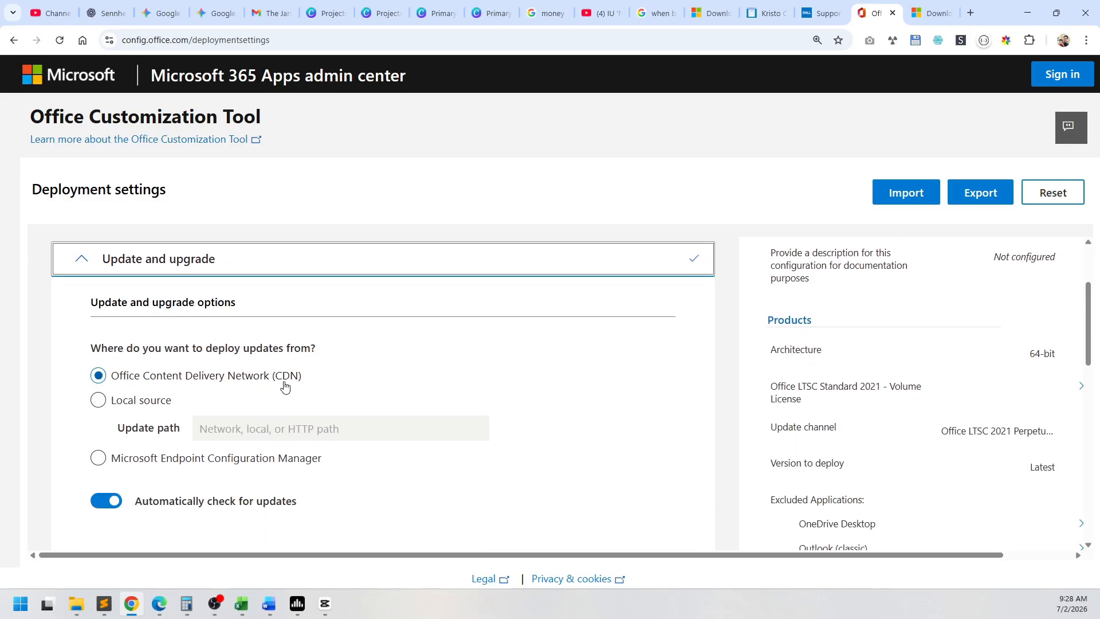
scroll(373, 399, "down", 1)
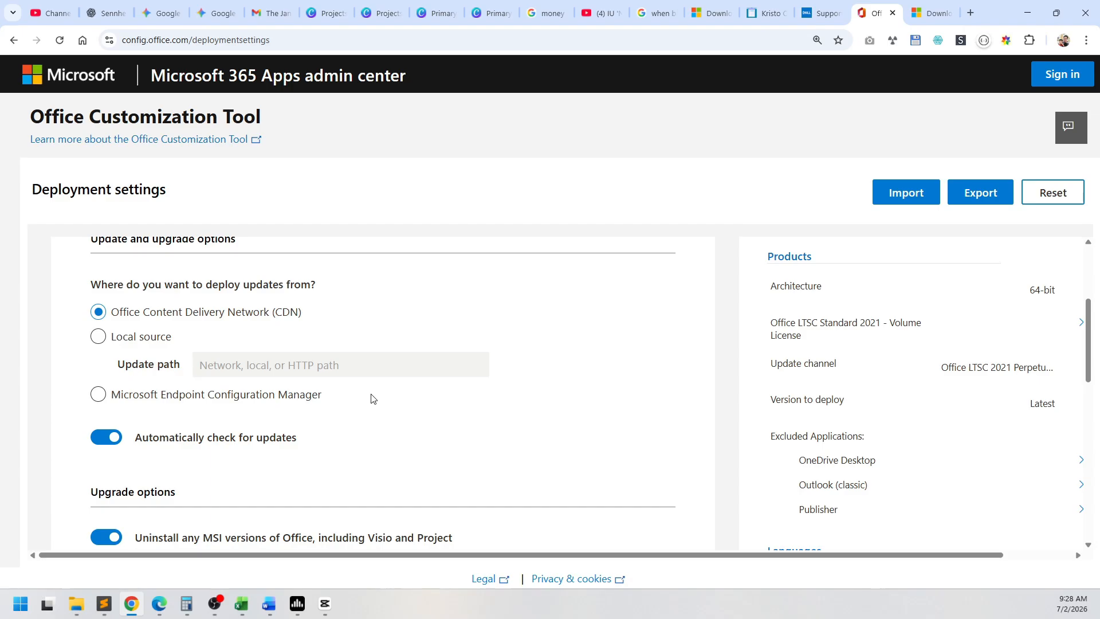
left_click(109, 444)
scroll(40, 441, "down", 8)
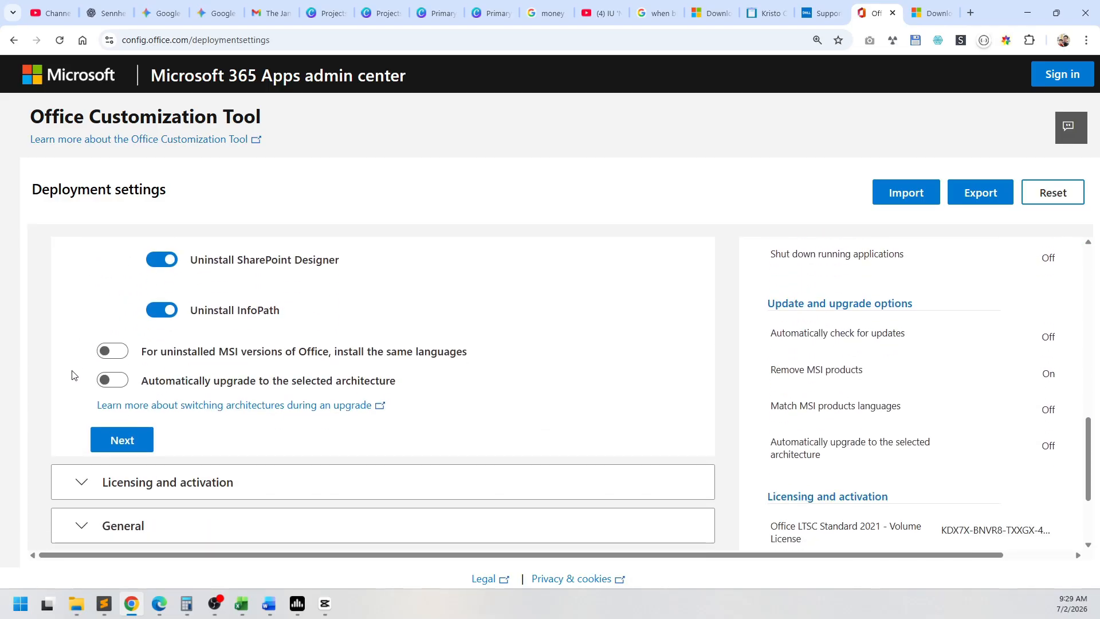
left_click(119, 440)
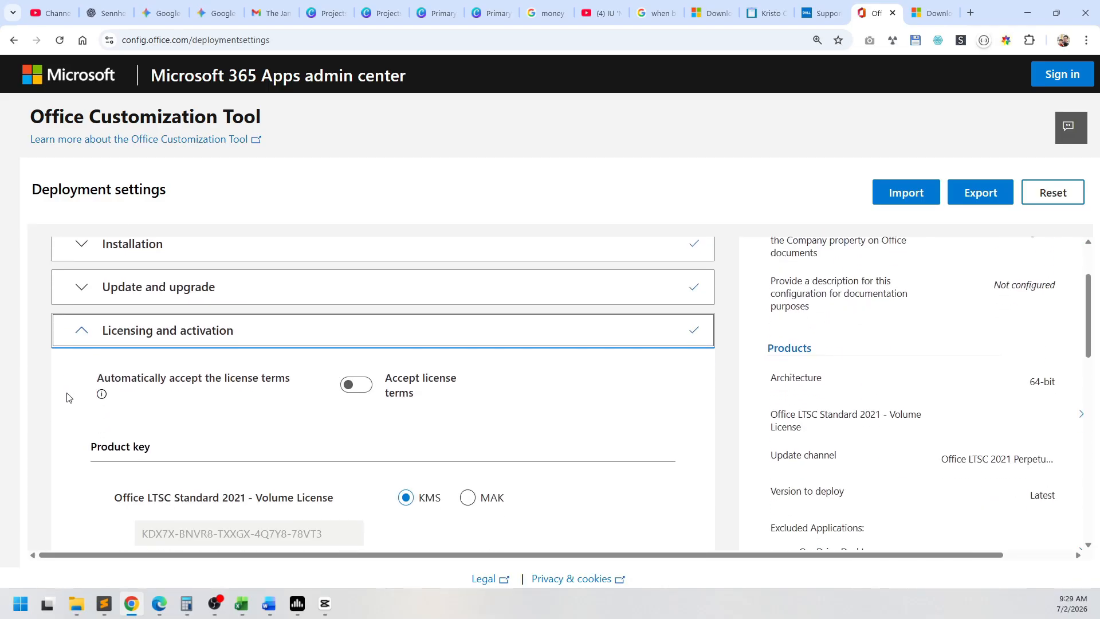
Step: Turn on automatic acceptance of the license terms and review the product key and product activation options
scroll(68, 383, "down", 1)
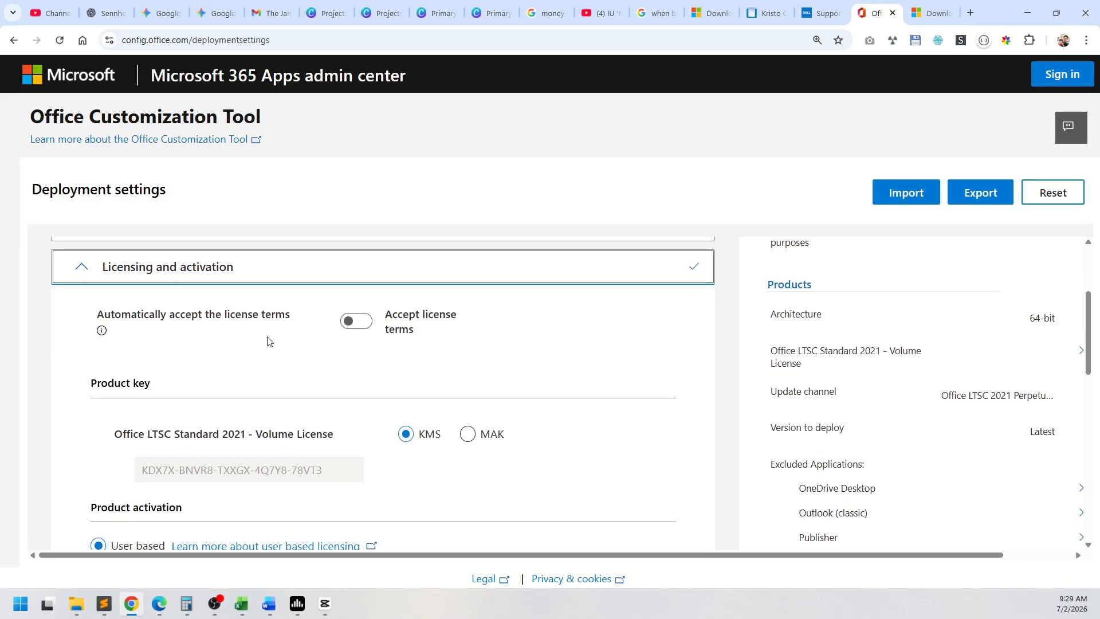
left_click(352, 324)
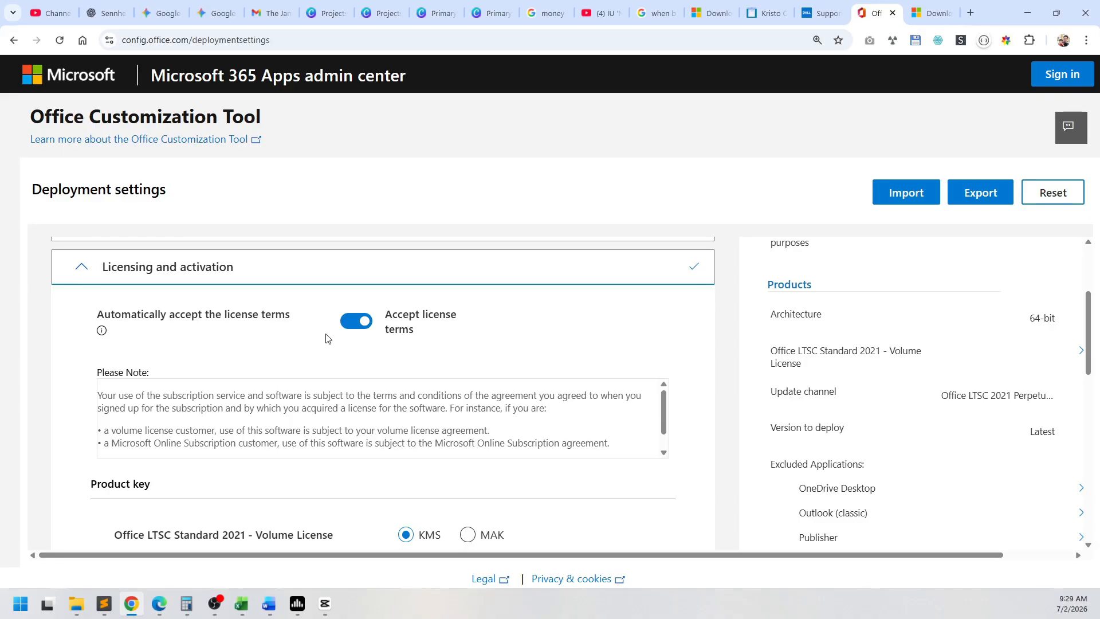
scroll(322, 344, "down", 3)
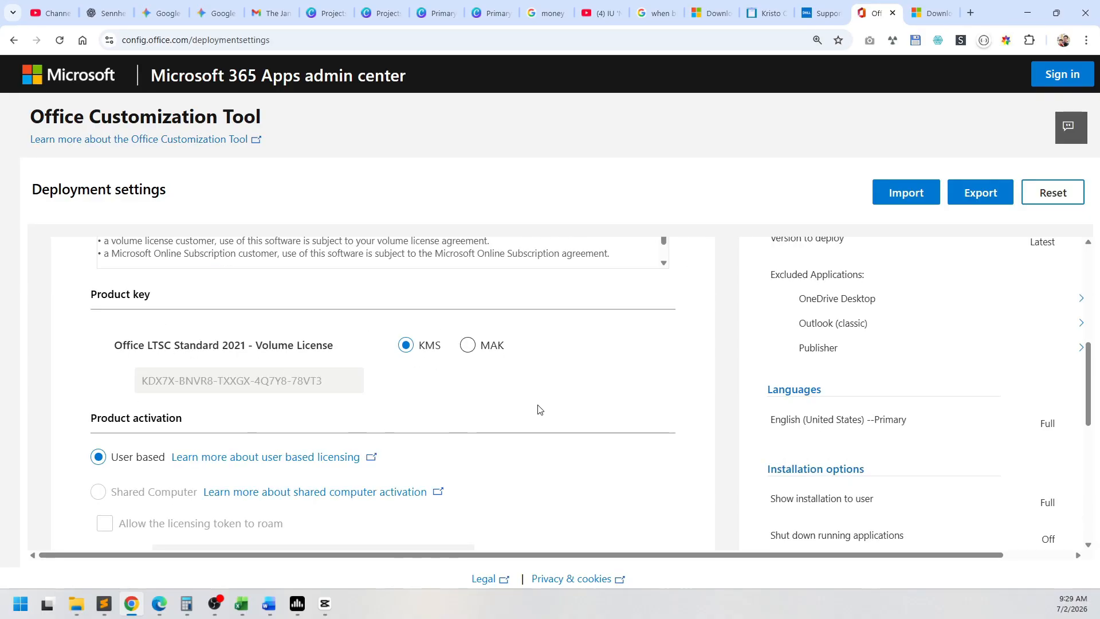
scroll(71, 326, "down", 1)
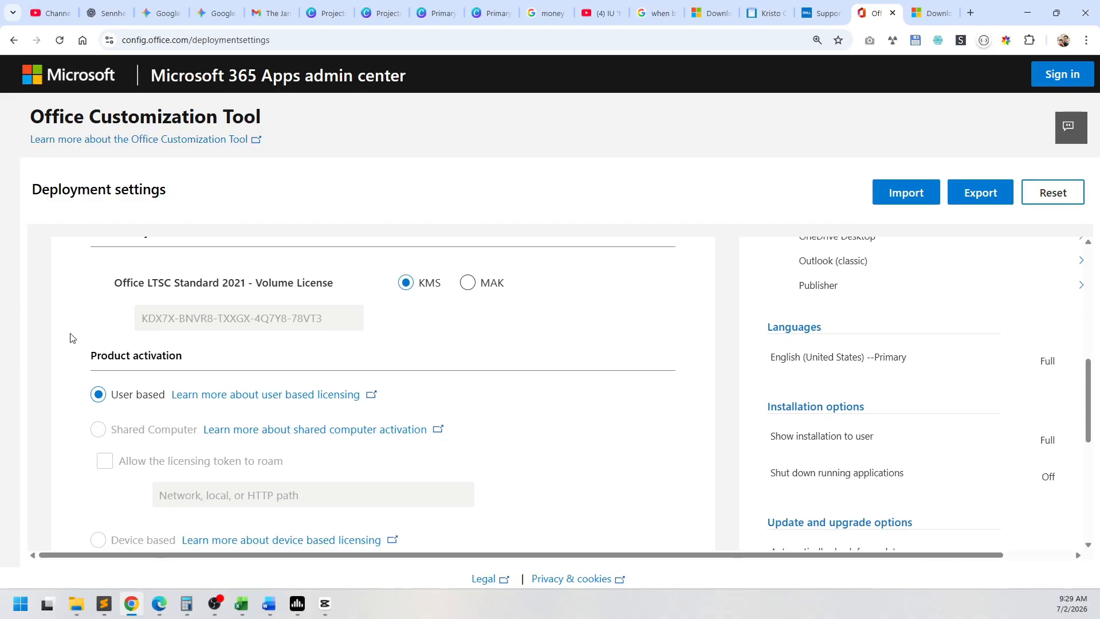
scroll(109, 359, "down", 1)
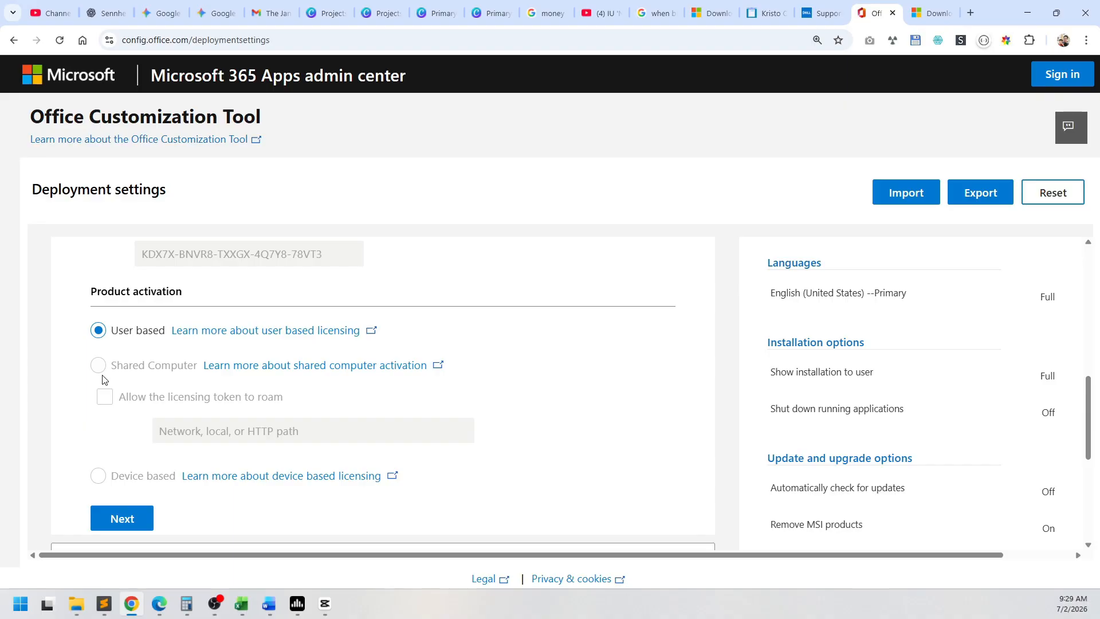
scroll(92, 380, "down", 1)
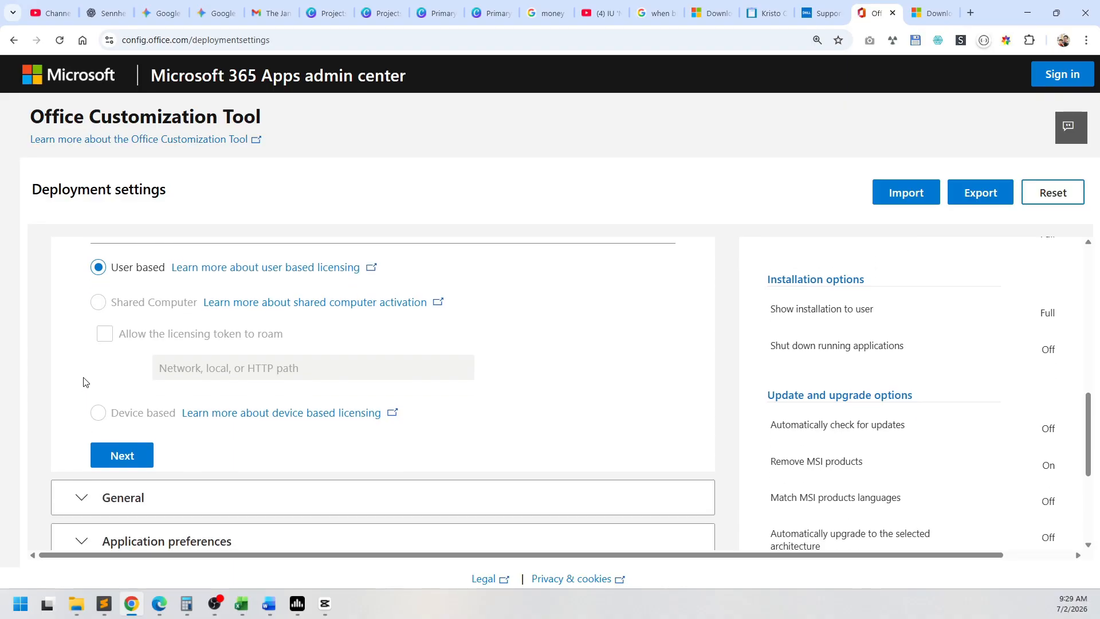
Step: Leave the General details blank and the Application preferences at their defaults, and finish the deployment settings
scroll(85, 382, "down", 1)
left_click(129, 393)
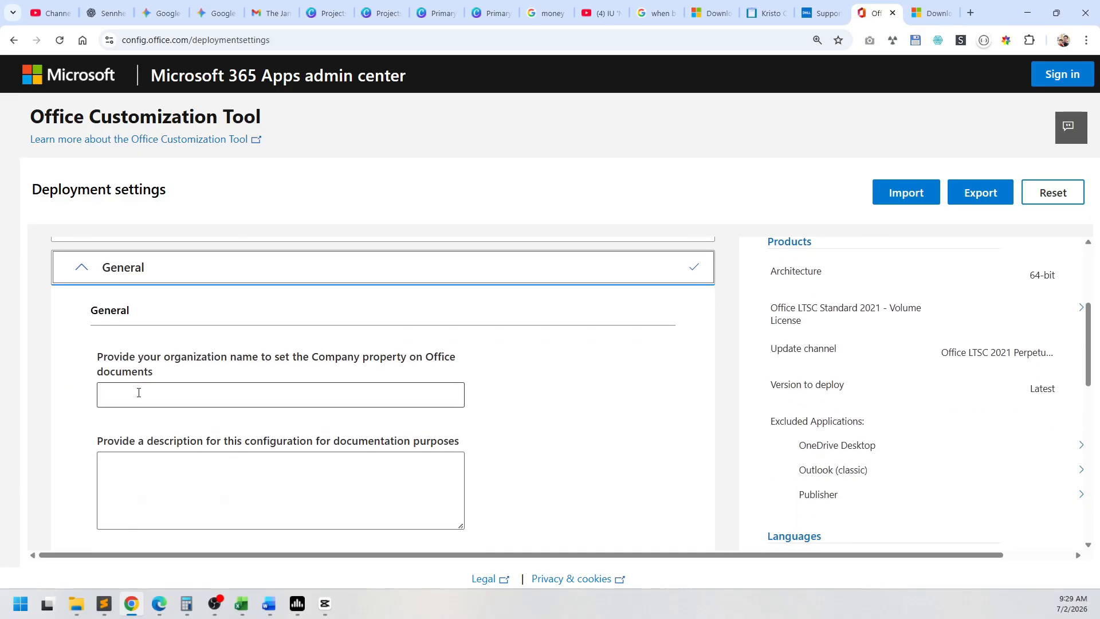
scroll(115, 406, "down", 2)
left_click(120, 445)
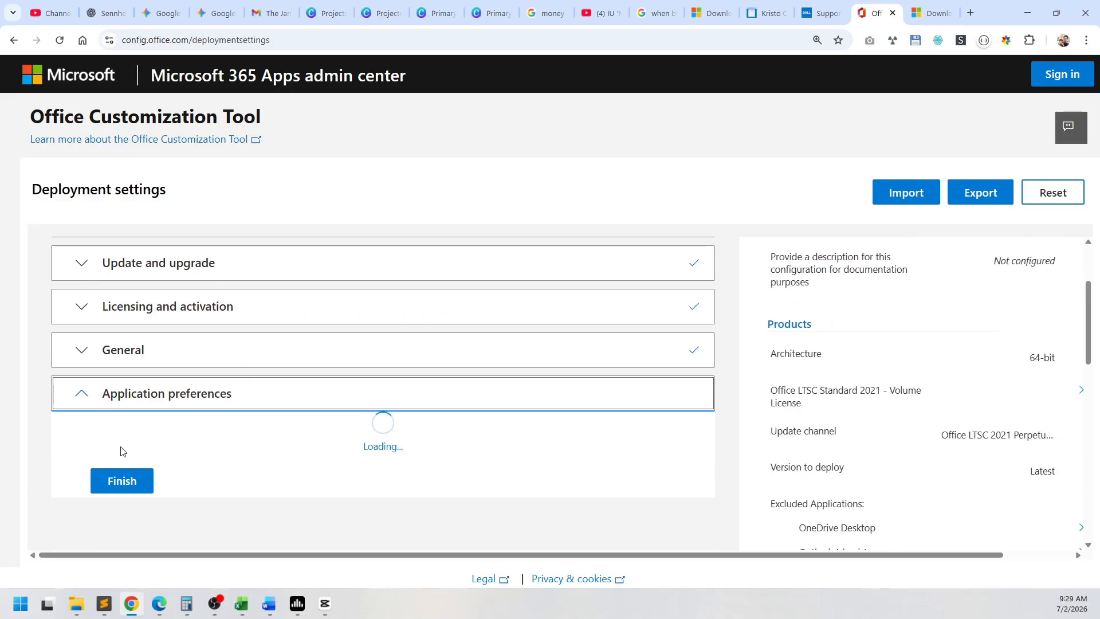
scroll(51, 401, "down", 2)
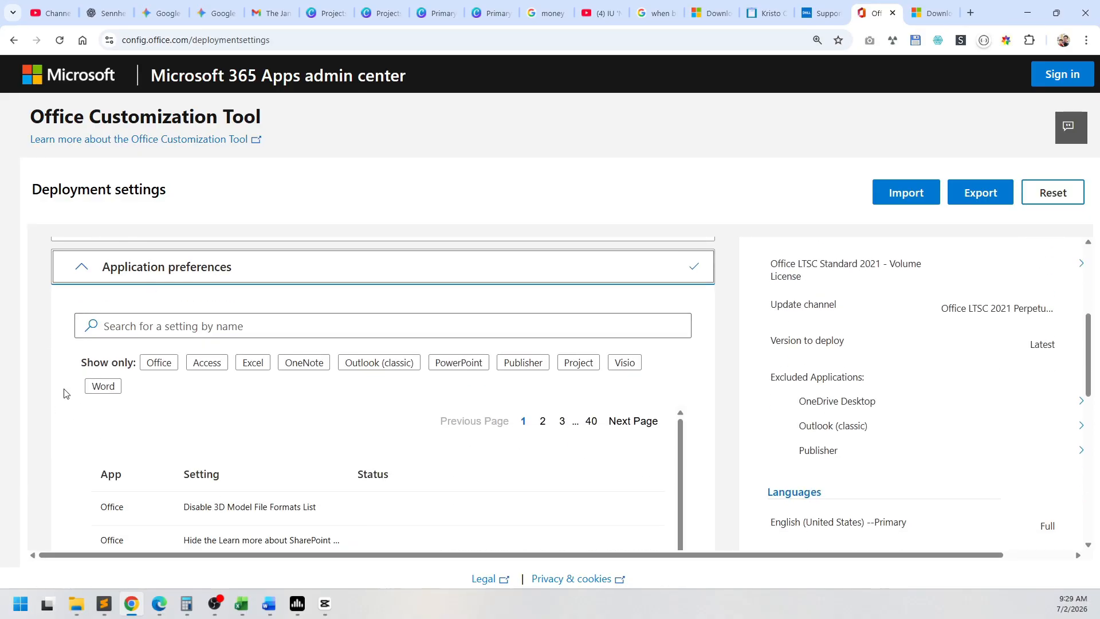
scroll(66, 401, "down", 9)
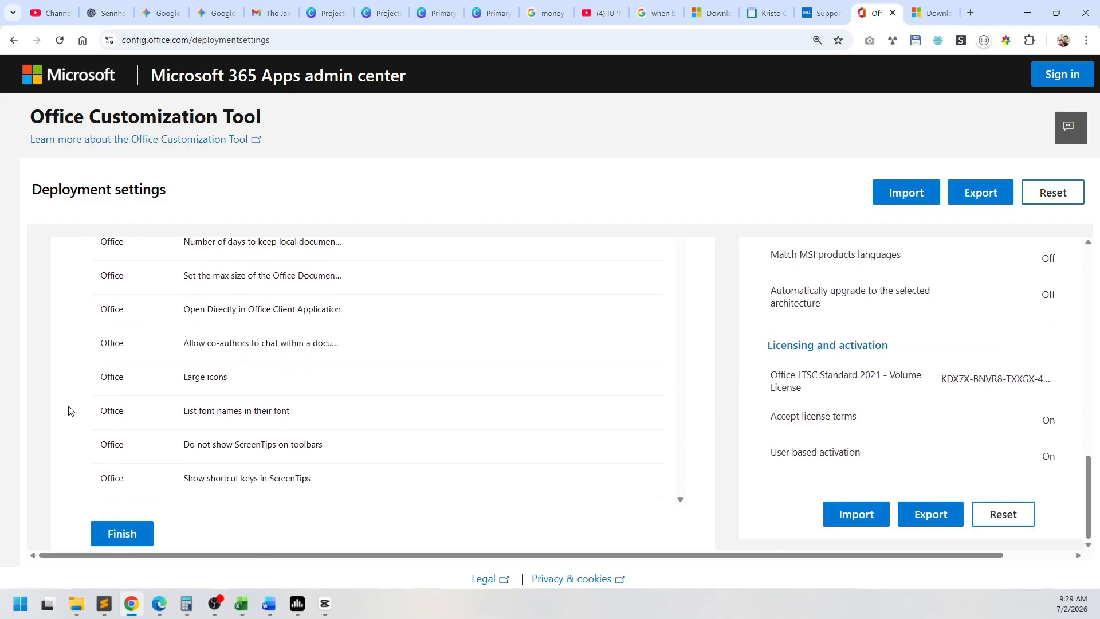
left_click(113, 533)
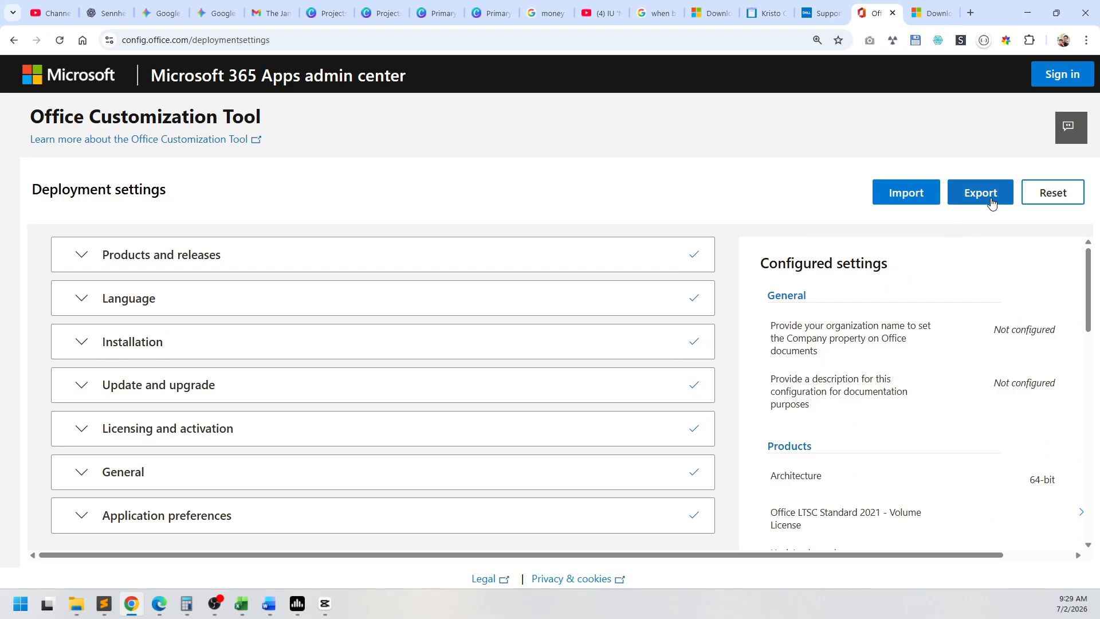
Step: Export the configuration with the current file format settings kept, accept the license agreement, and save it as Configuration.xml
left_click(991, 201)
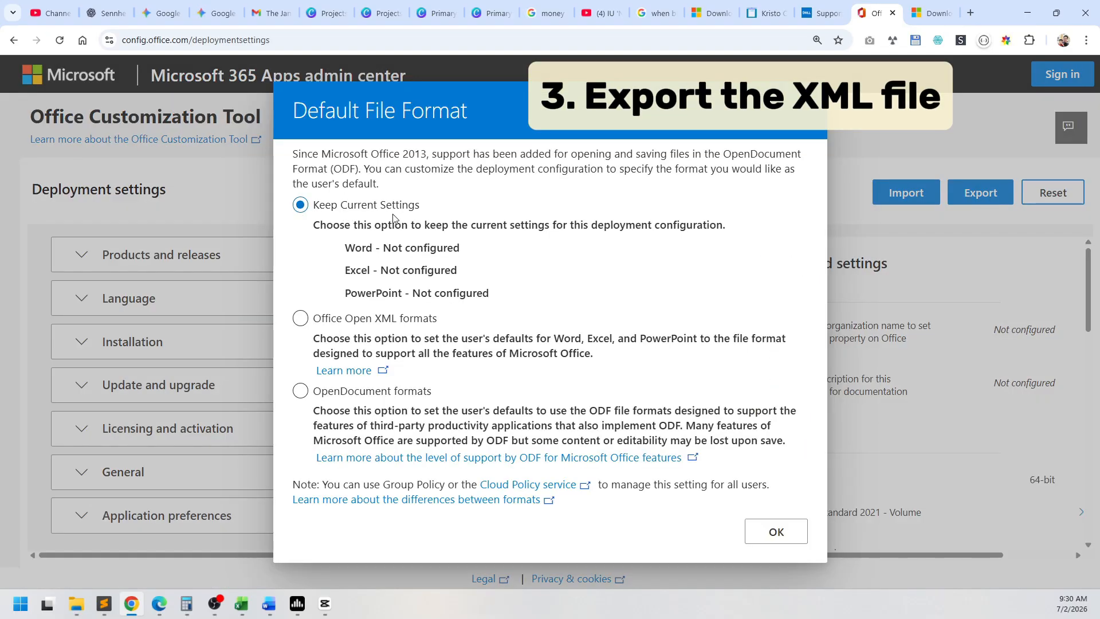
left_click(777, 532)
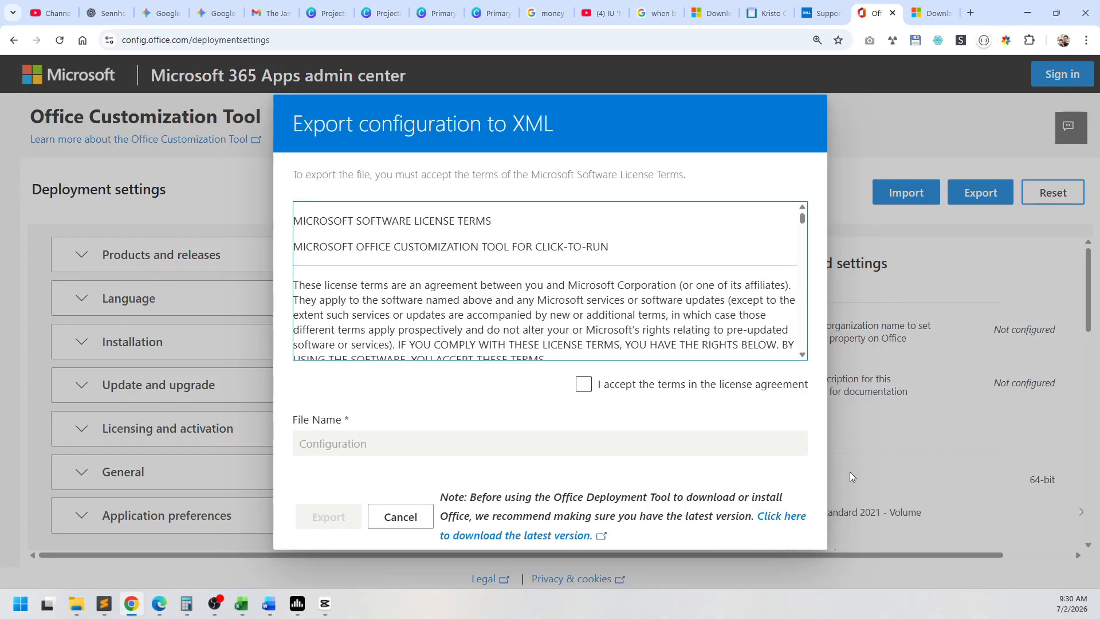
left_click(587, 392)
left_click(328, 517)
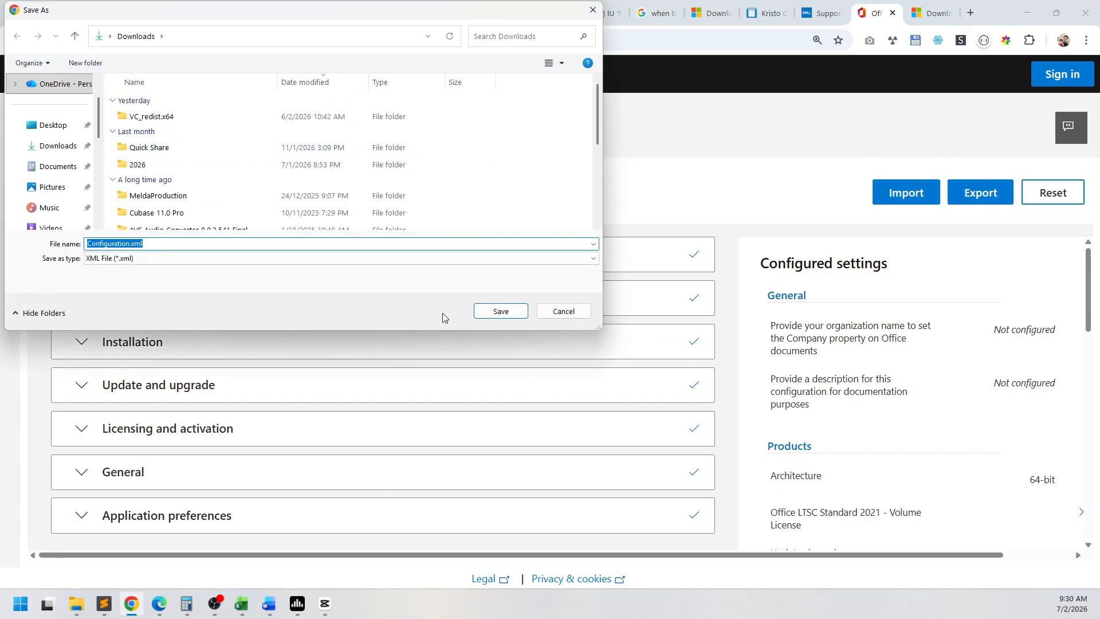
left_click(506, 316)
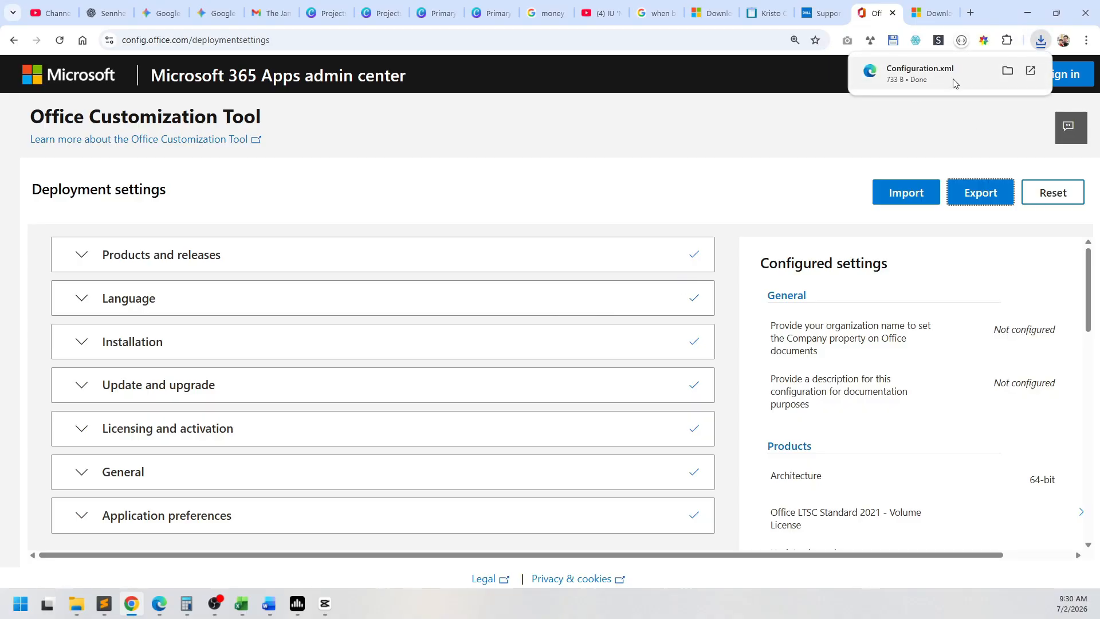
Step: Download the English Office Deployment Tool and review its executable and Configuration.xml in Documents\New folder (2)
left_click(931, 12)
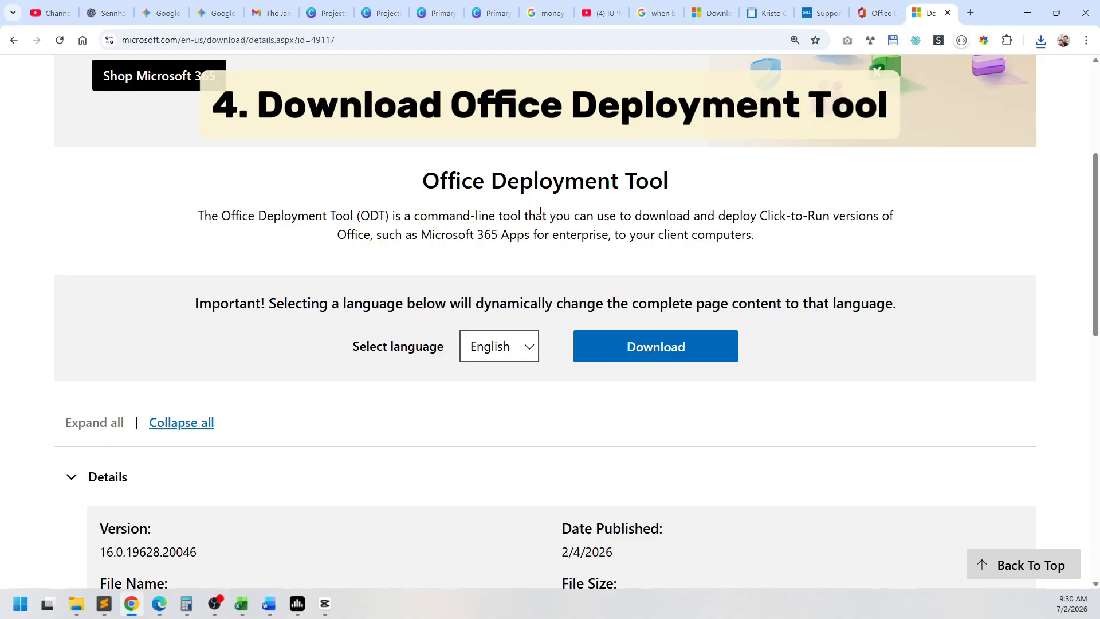
left_click(627, 355)
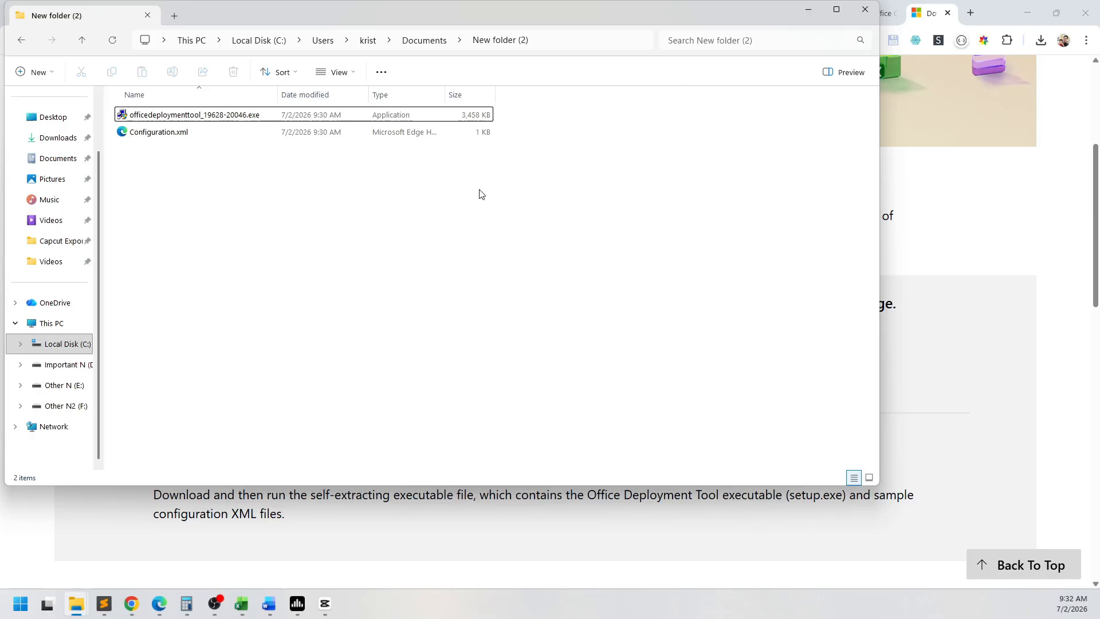
left_click_drag(352, 237, 163, 92)
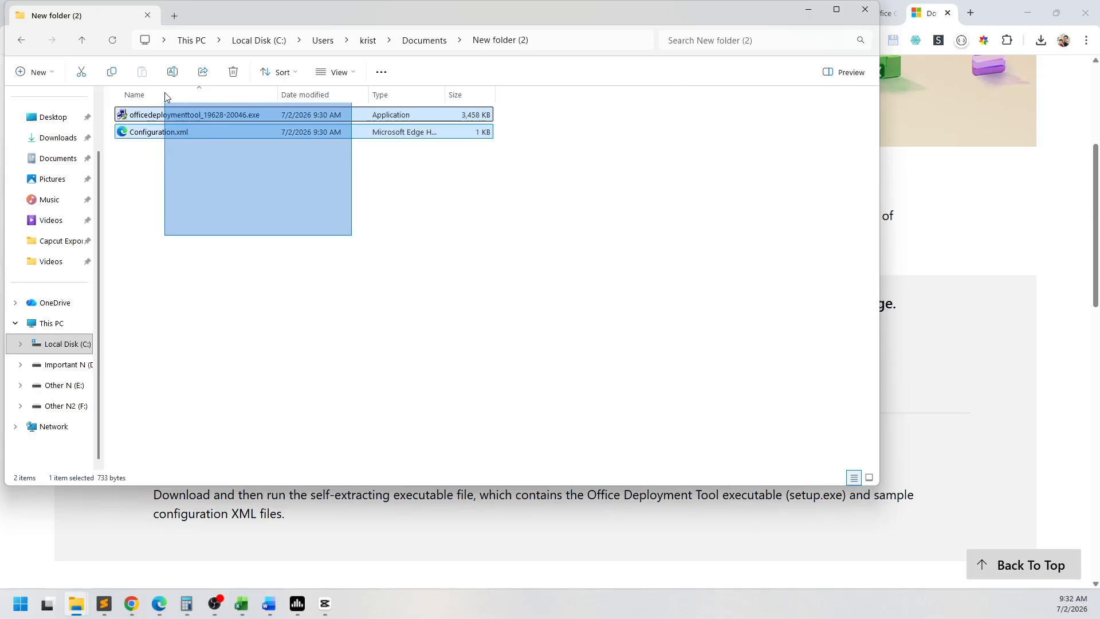
left_click(457, 267)
left_click(239, 118)
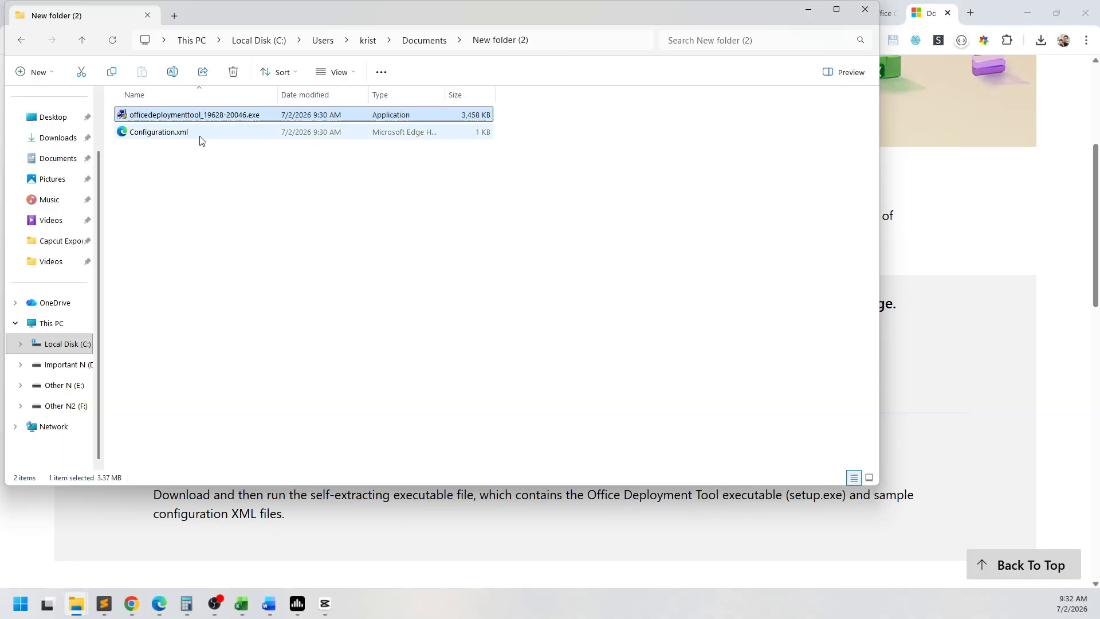
left_click(202, 140)
left_click(246, 149)
Step: Run officedeploymenttool_19628-20046.exe, accept the license terms, and extract its files into New folder (2)
left_click(230, 122)
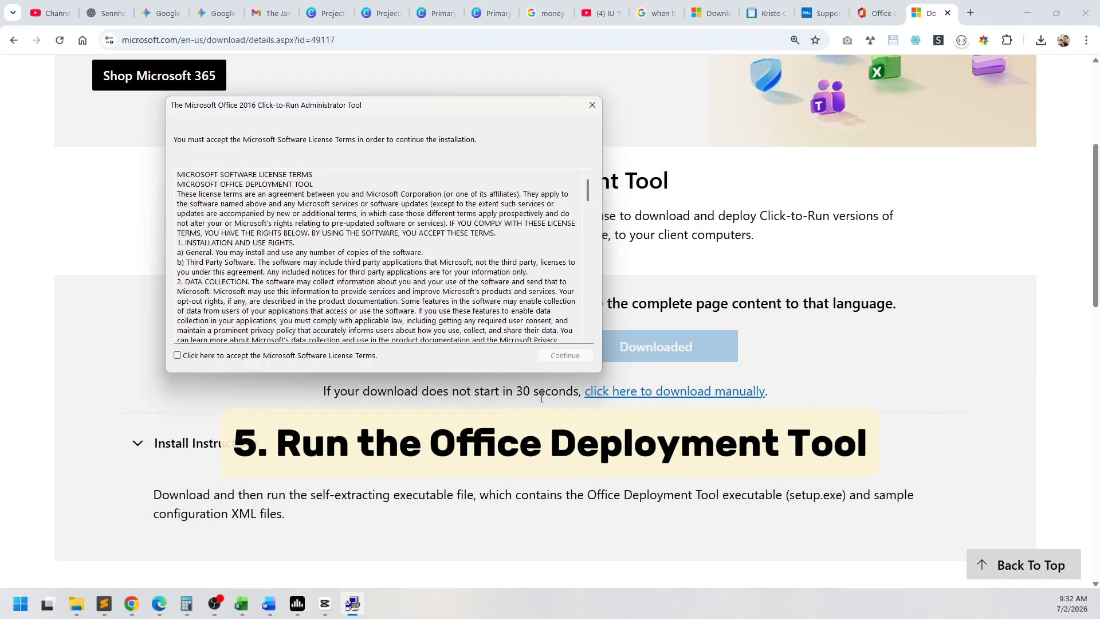
left_click(177, 355)
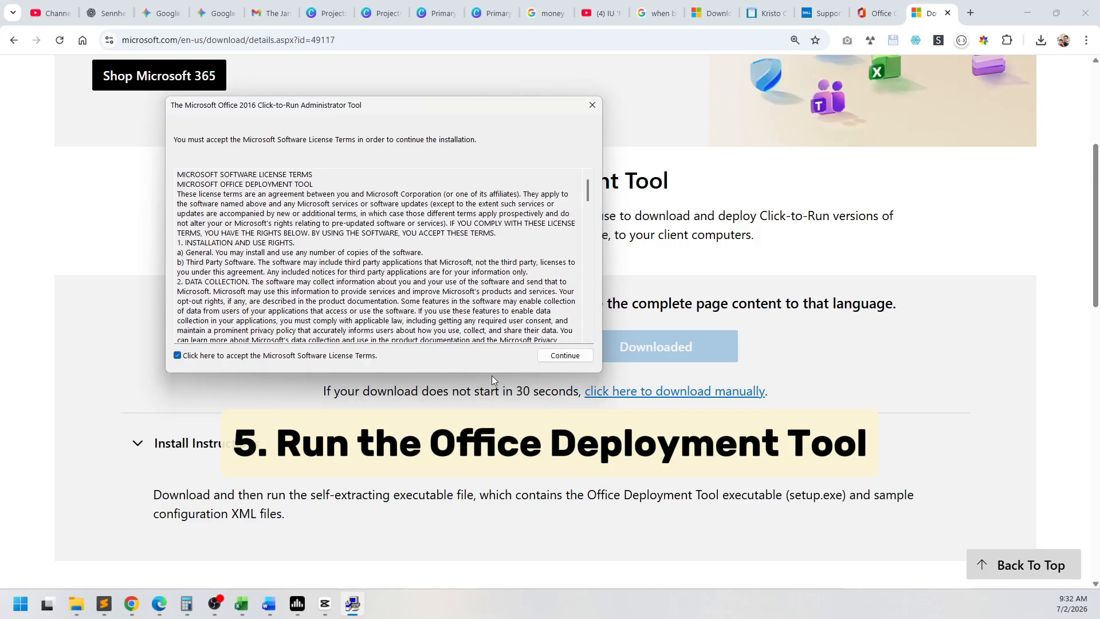
left_click(565, 355)
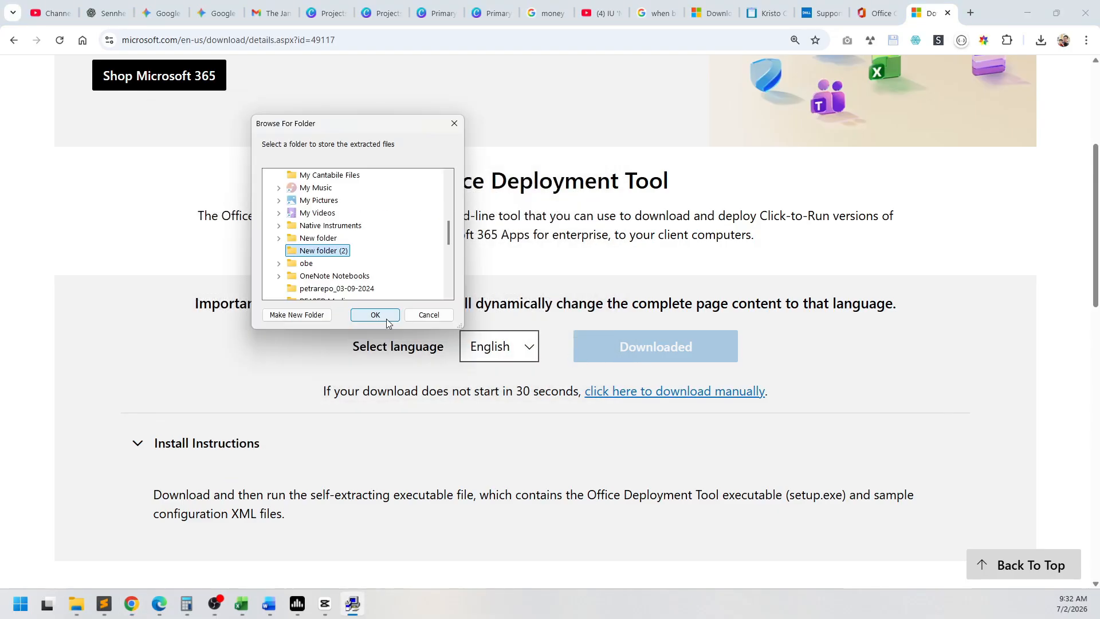
left_click(375, 315)
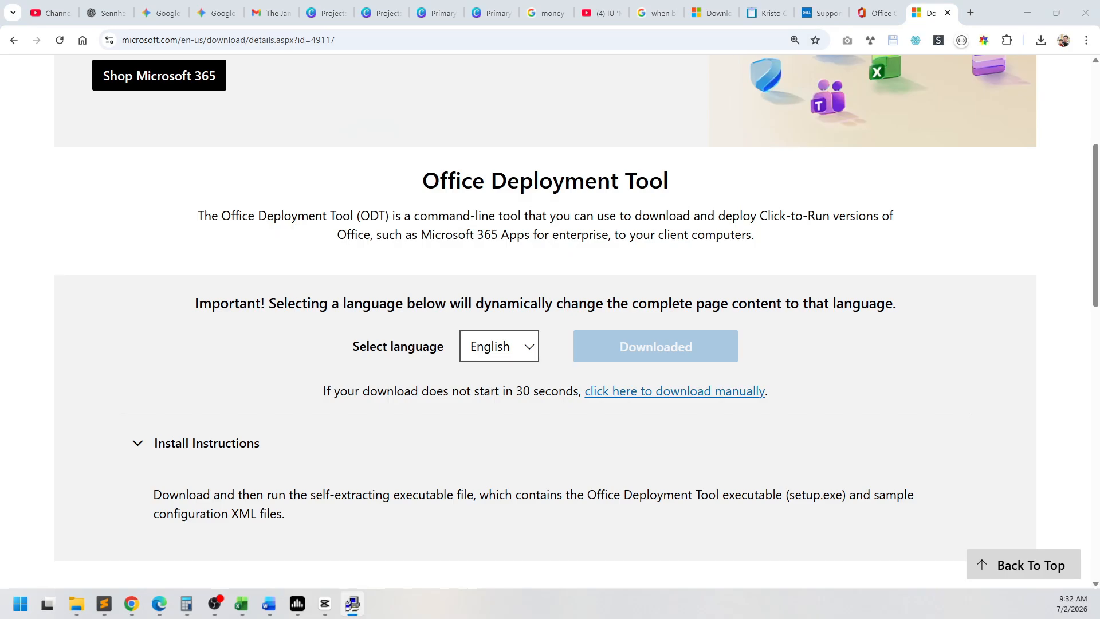
left_click(570, 303)
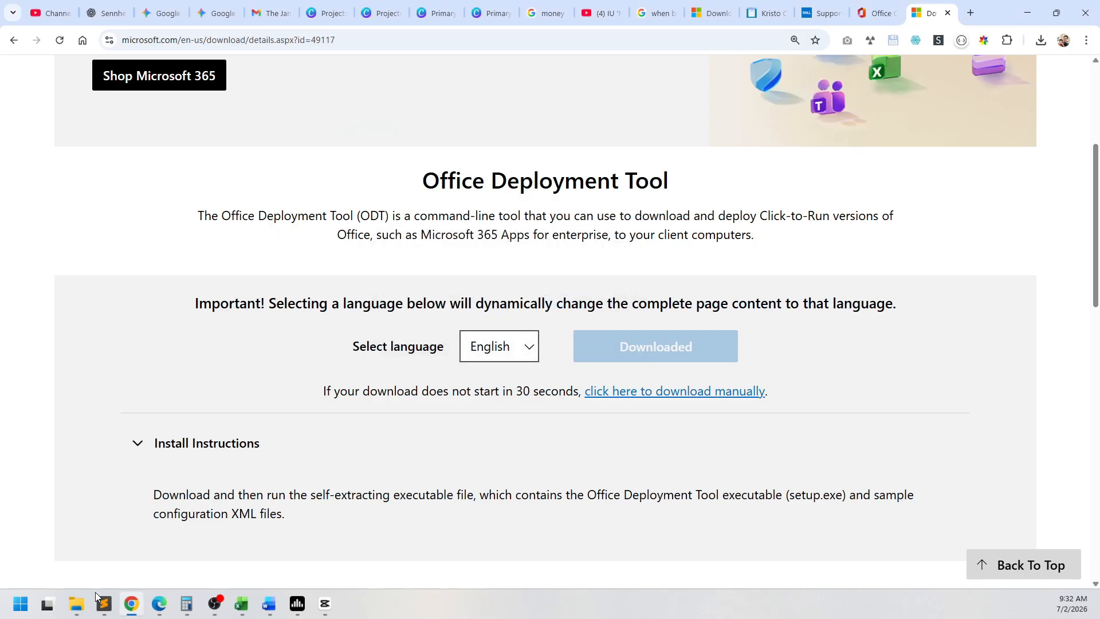
Step: Switch to File Explorer and examine the extracted files in New folder (2)
mouse_move(77, 603)
mouse_move(388, 535)
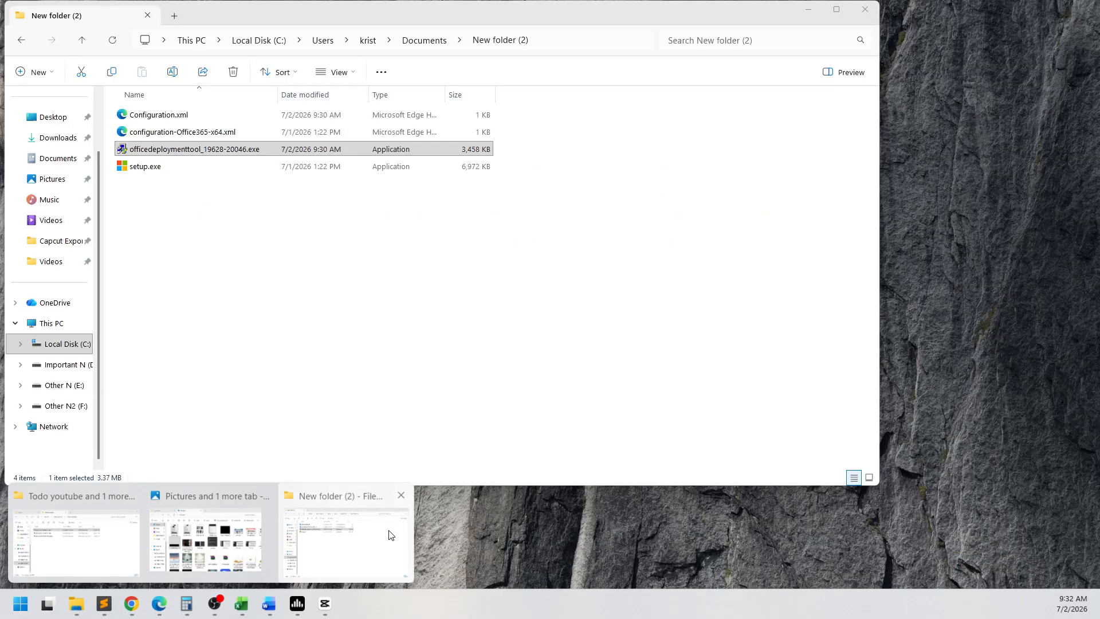
left_click(355, 531)
left_click(384, 262)
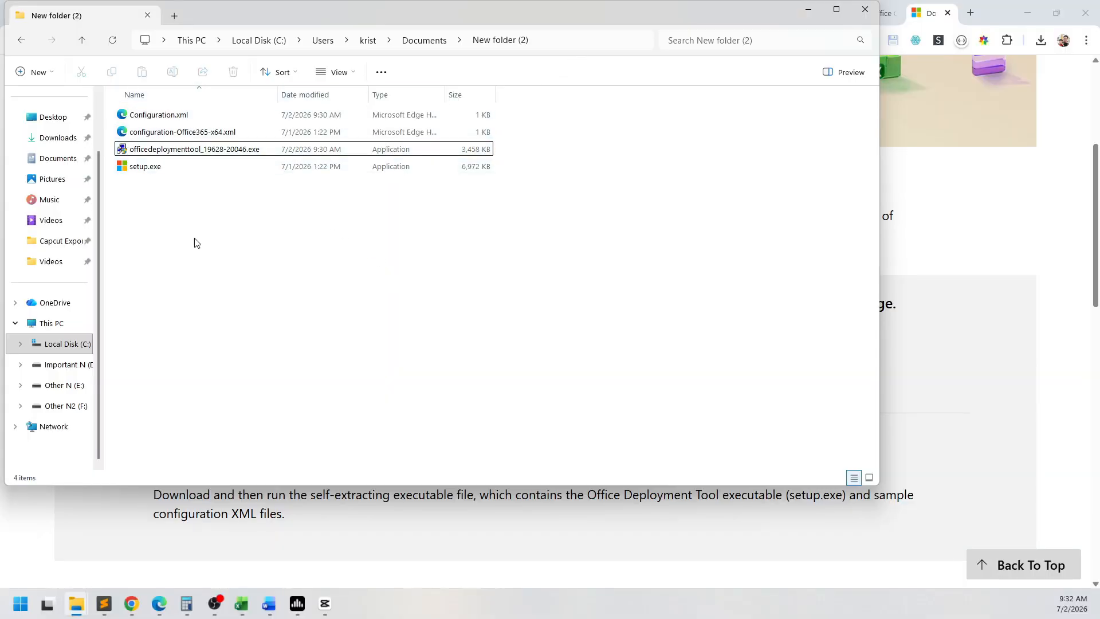
left_click_drag(473, 358, 178, 109)
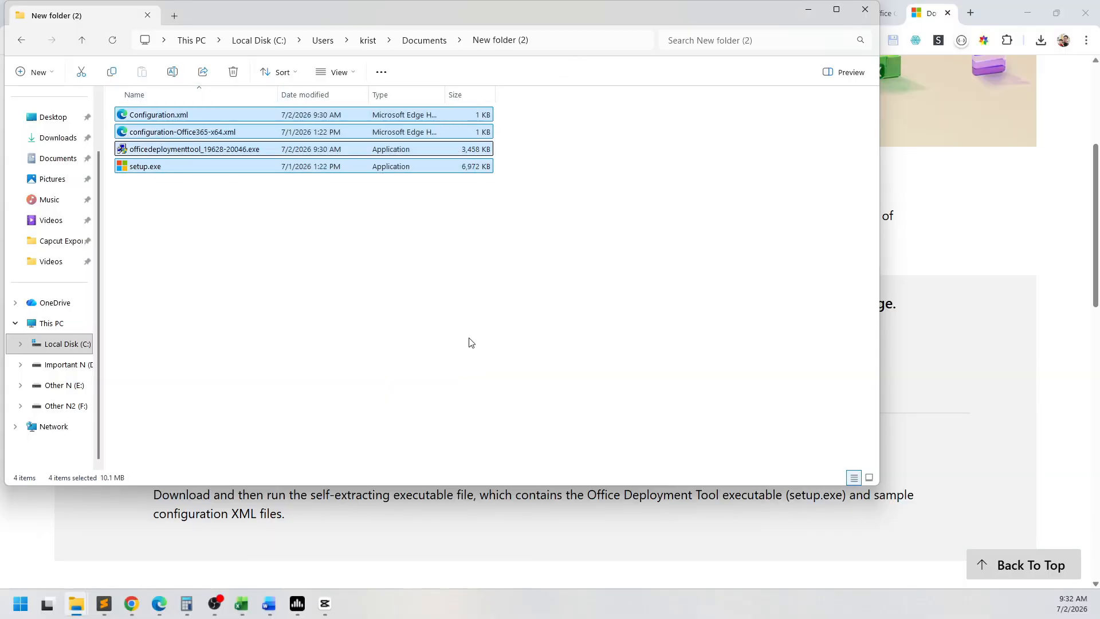
left_click(504, 344)
Step: Open the sample configuration-Office365-x64.xml in Notepad and read through its product and channel settings
left_click(241, 133)
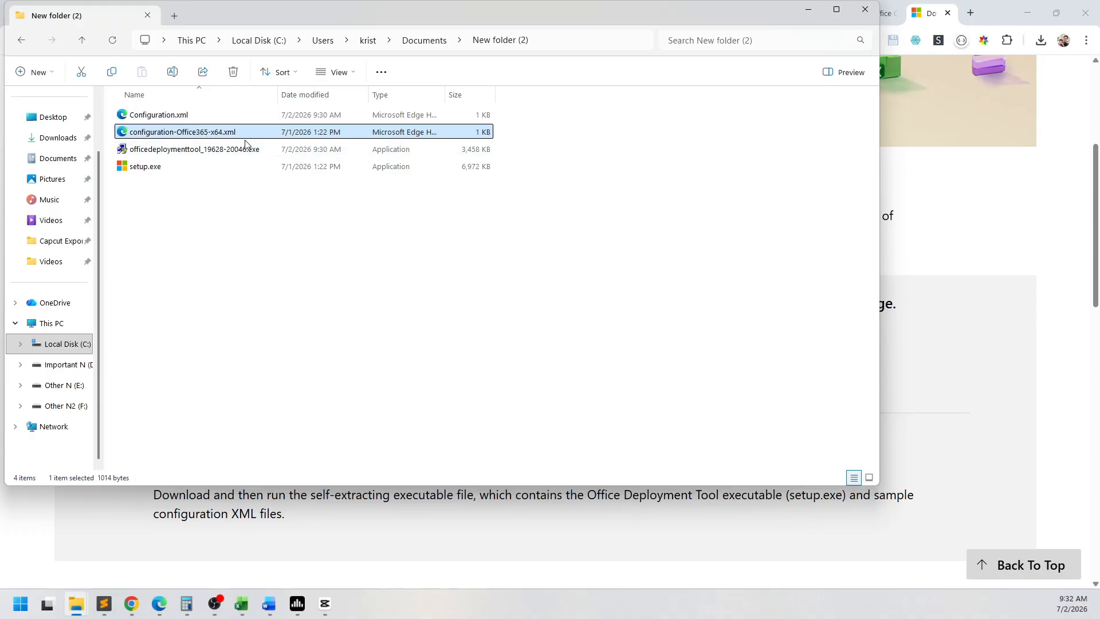
right_click(204, 131)
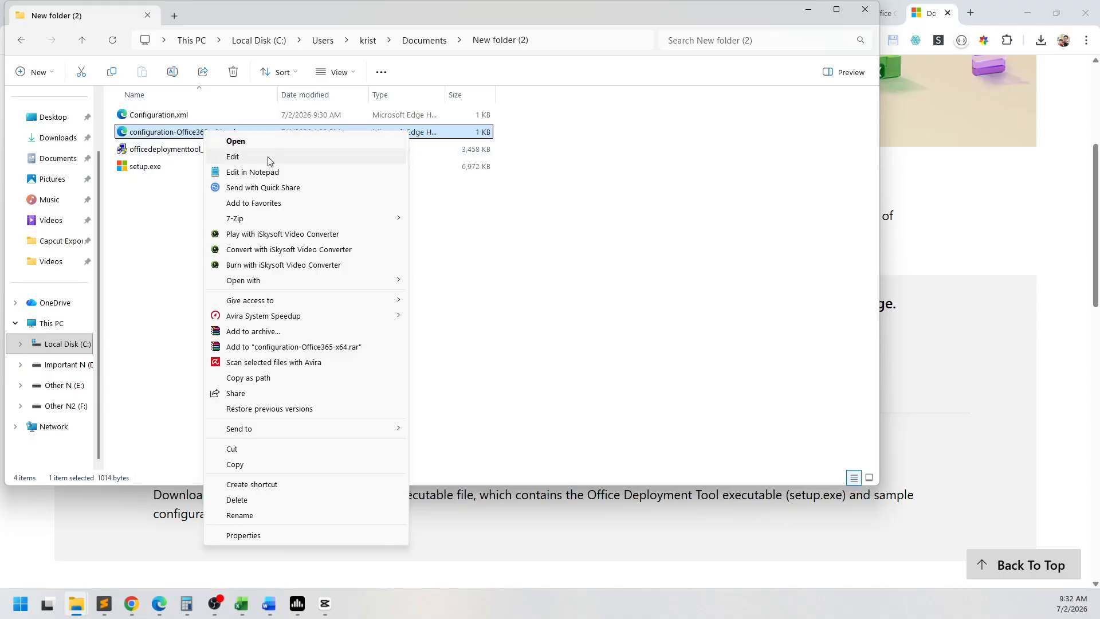
left_click(267, 156)
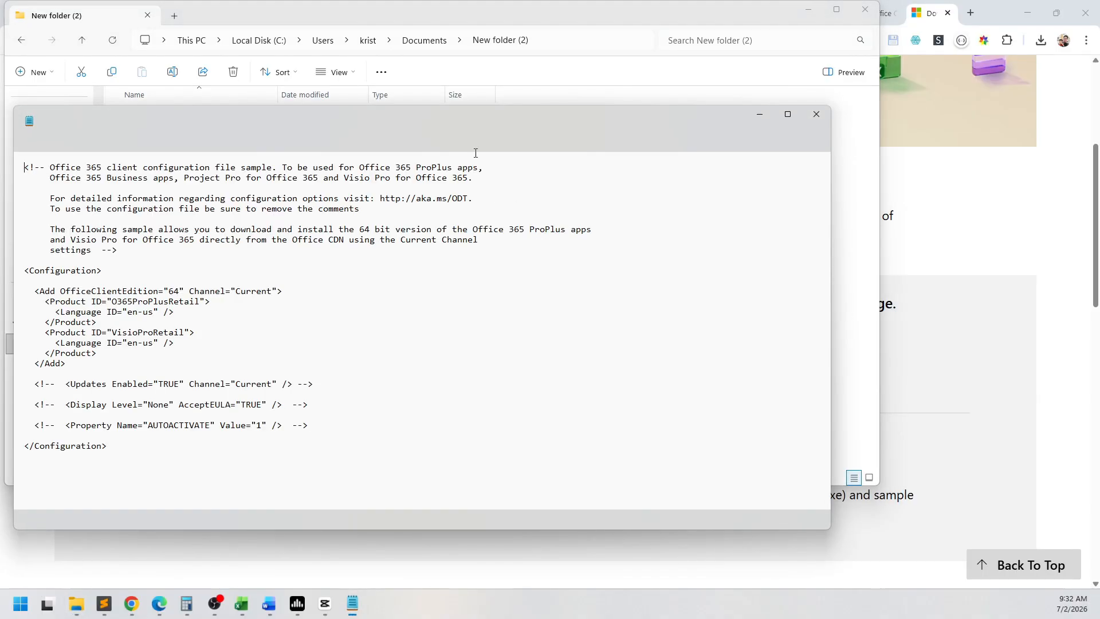
left_click_drag(503, 123, 721, 147)
scroll(546, 374, "up", 3, "ctrl")
scroll(546, 374, "down", 1)
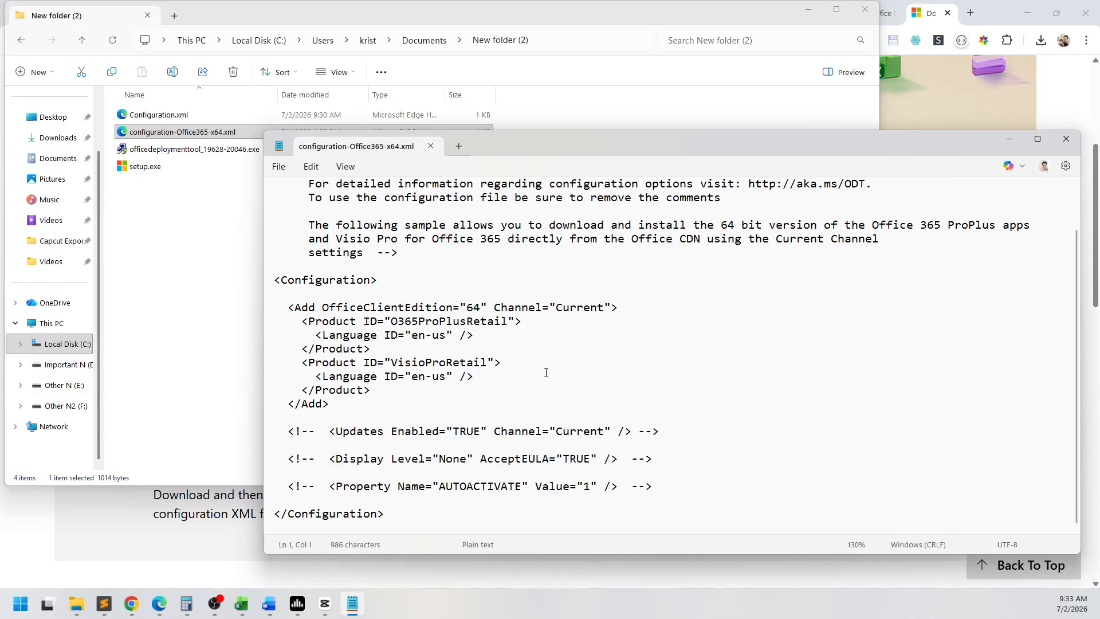
Step: Open Configuration.xml in Notepad and review its language, excluded apps and remaining deployment settings
left_click(183, 120)
right_click(183, 118)
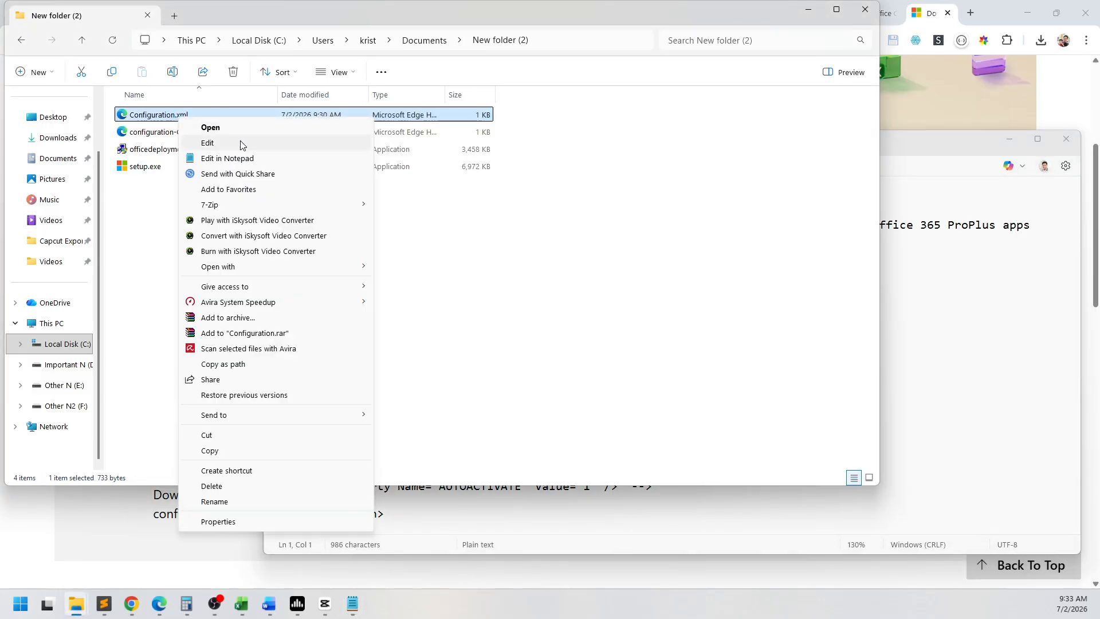
left_click(241, 143)
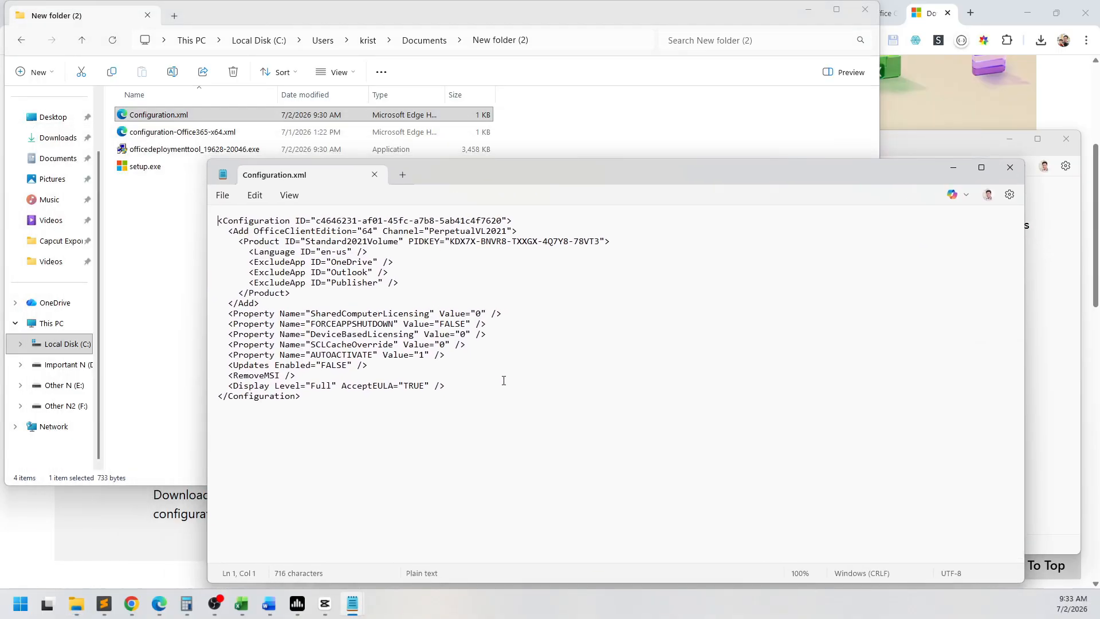
scroll(504, 380, "up", 4)
left_click_drag(507, 313, 248, 274)
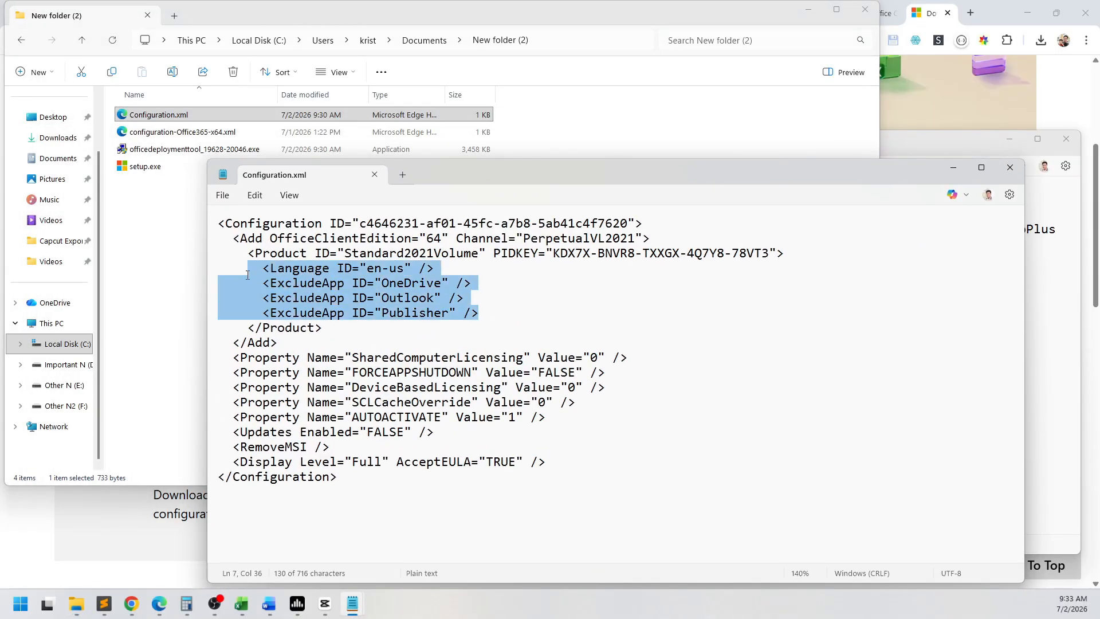
left_click(426, 298)
double_click(427, 268)
double_click(411, 297)
double_click(427, 314)
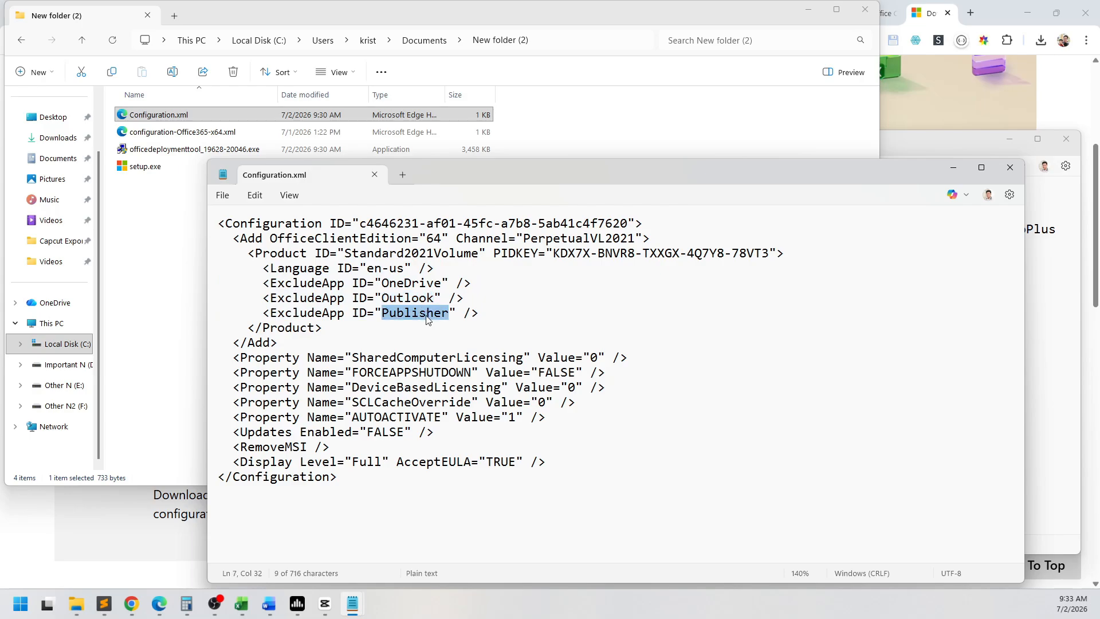
left_click(531, 318)
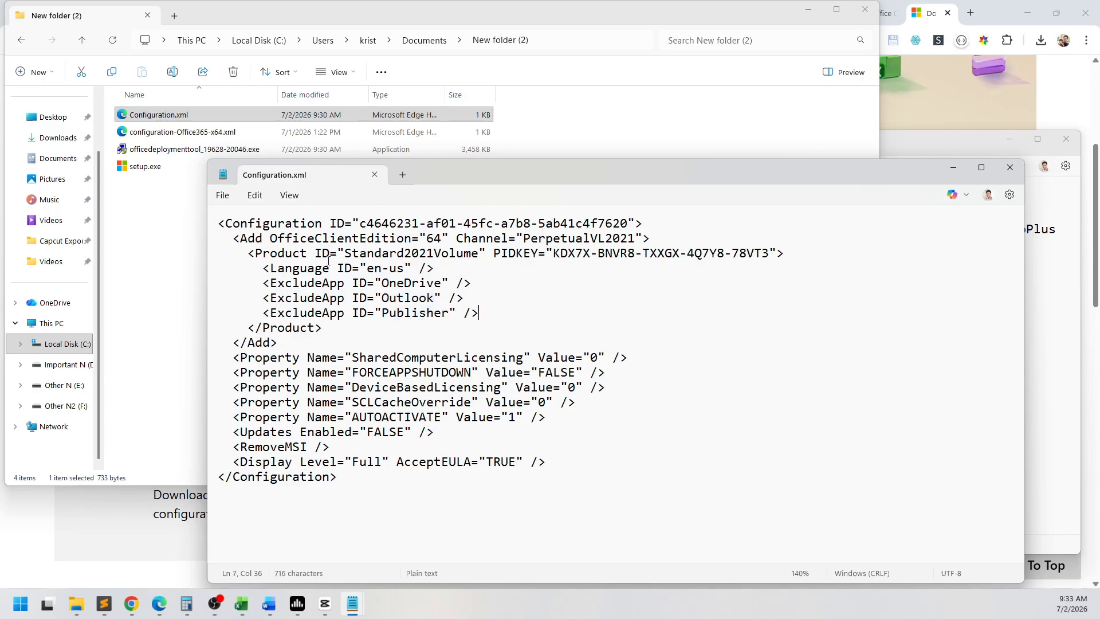
left_click_drag(411, 224, 343, 480)
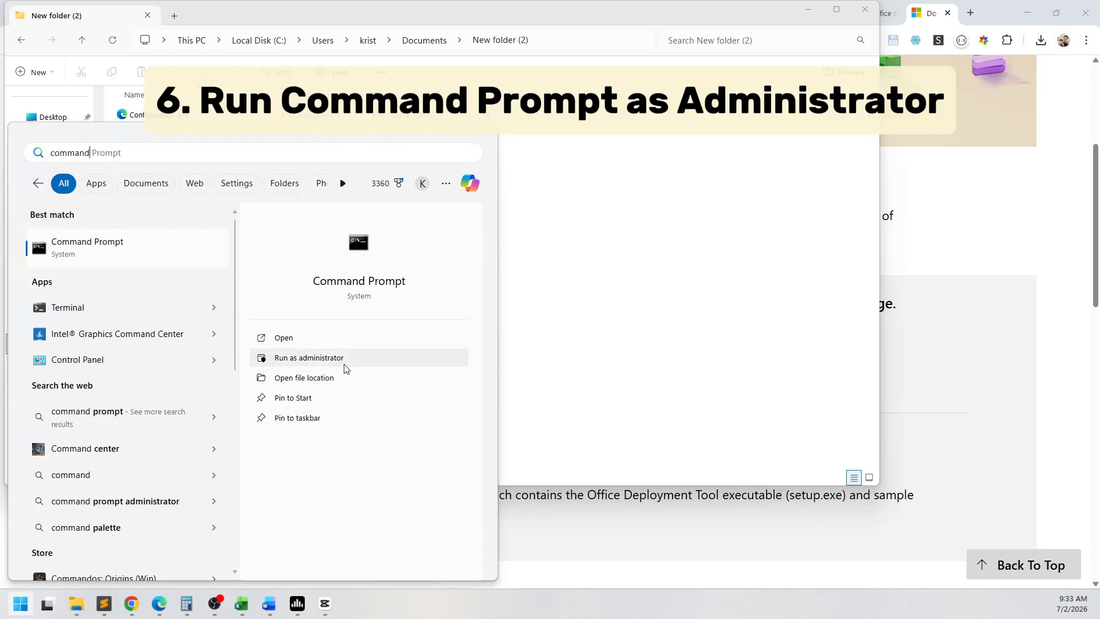
Step: Run Command Prompt as administrator and change the directory to Documents\New folder (2) in the user's profile
left_click(365, 365)
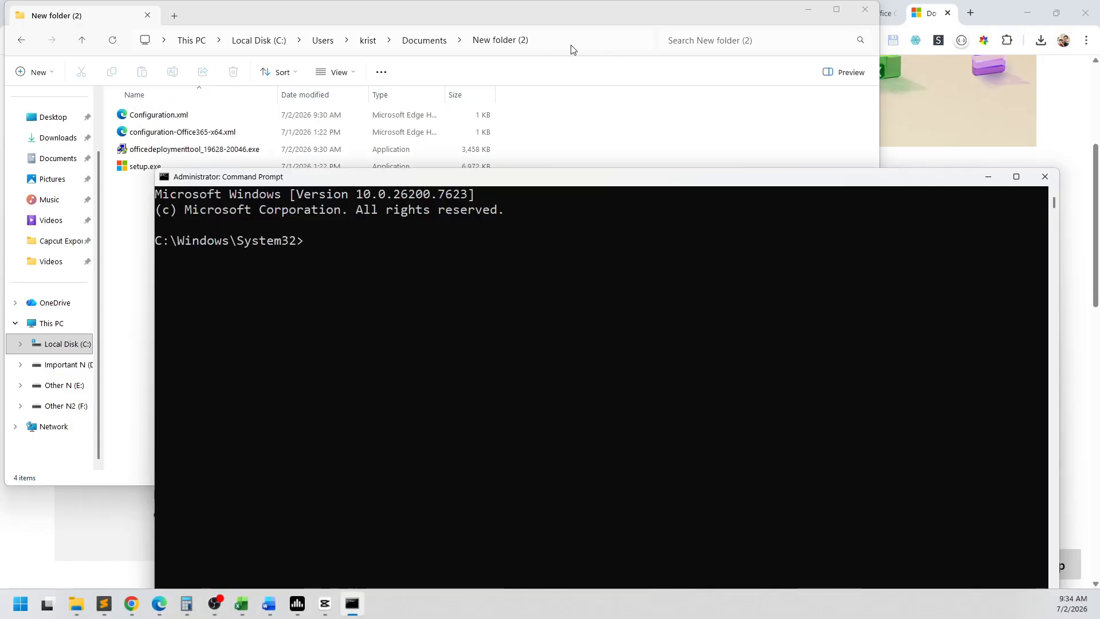
left_click(457, 380)
type("cd")
type("C:\\Users\\krist\\Documents\\New folder (2)")
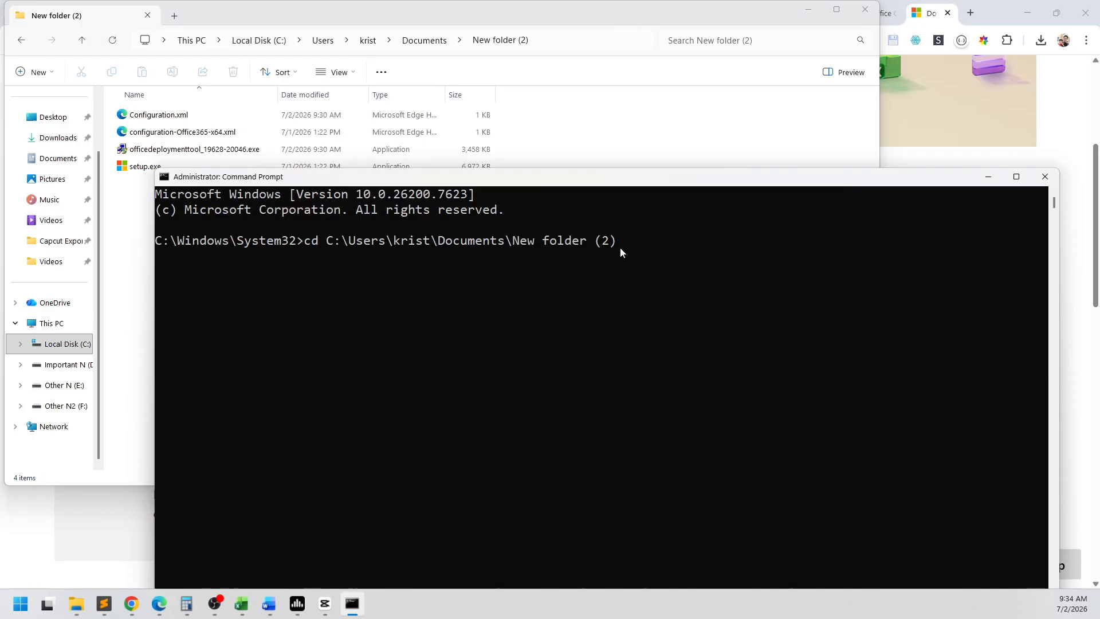
key("Return")
Step: Start the Office installation with the command setup.exe /configure Configuration.xml
left_click_drag(541, 183, 532, 201)
type("se")
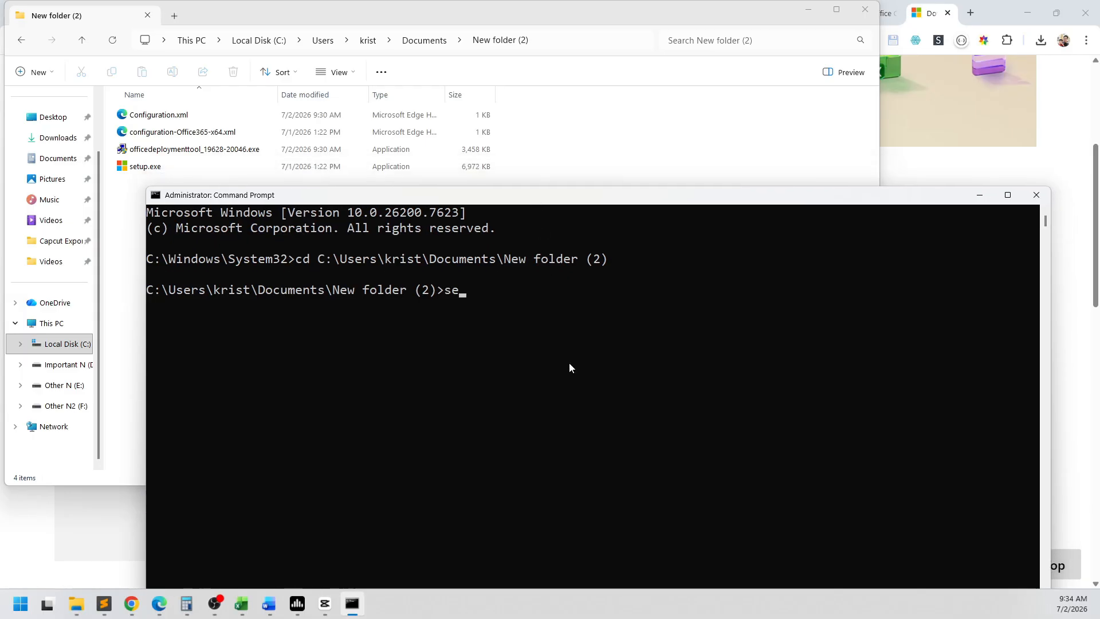
type("tup.exe /configure ")
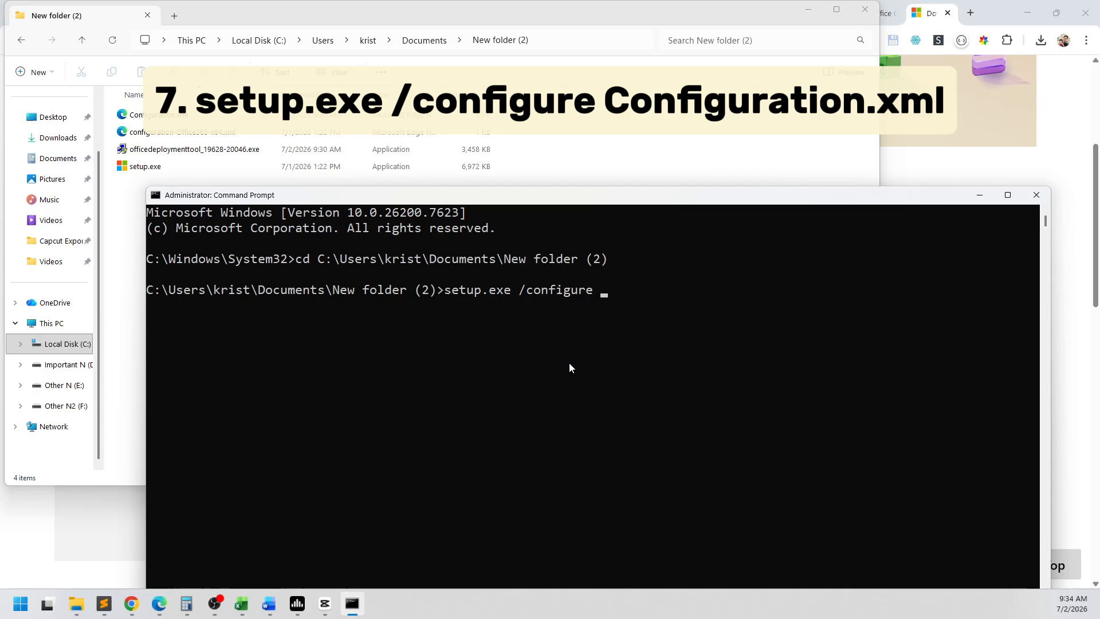
type("Conf")
key("Tab")
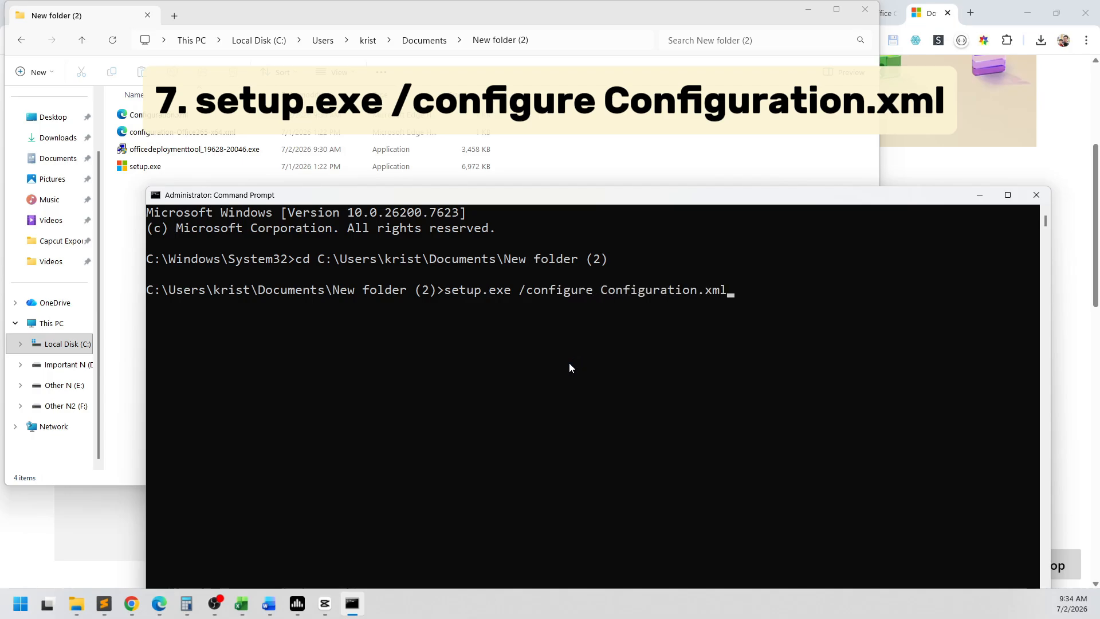
key("Return")
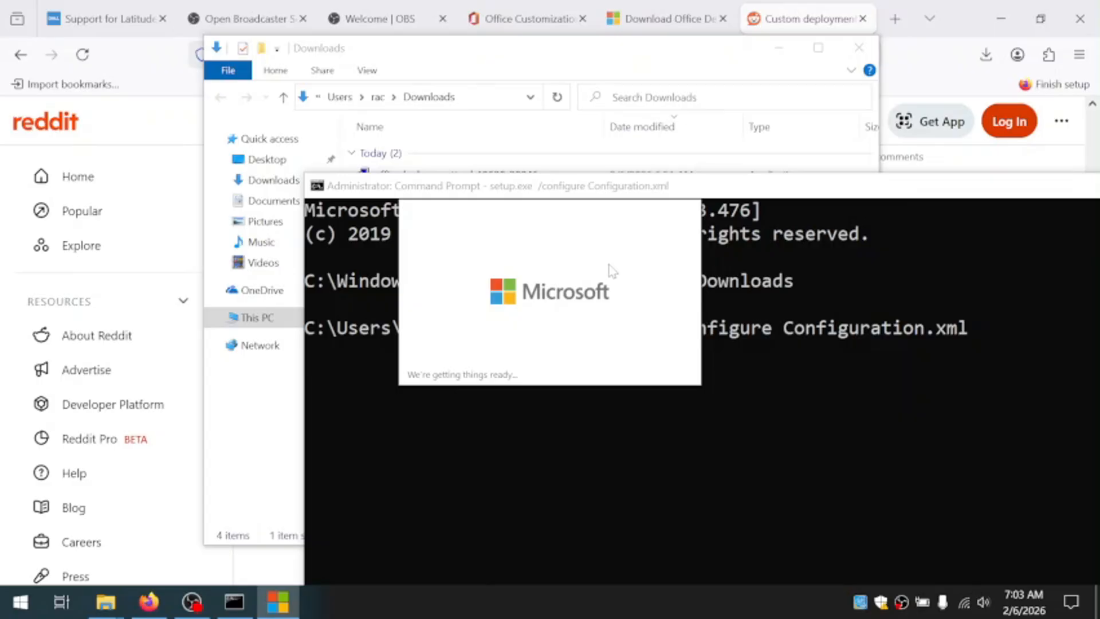
Step: Check the status of the background Office installation and view the recently added applications
left_click_drag(615, 195, 590, 176)
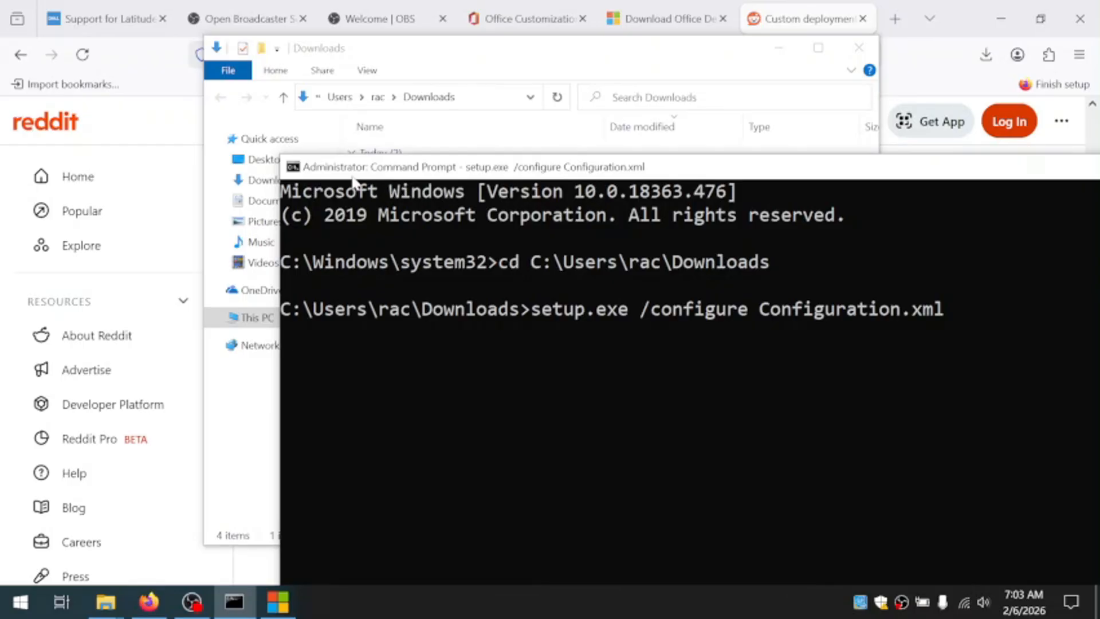
left_click(285, 601)
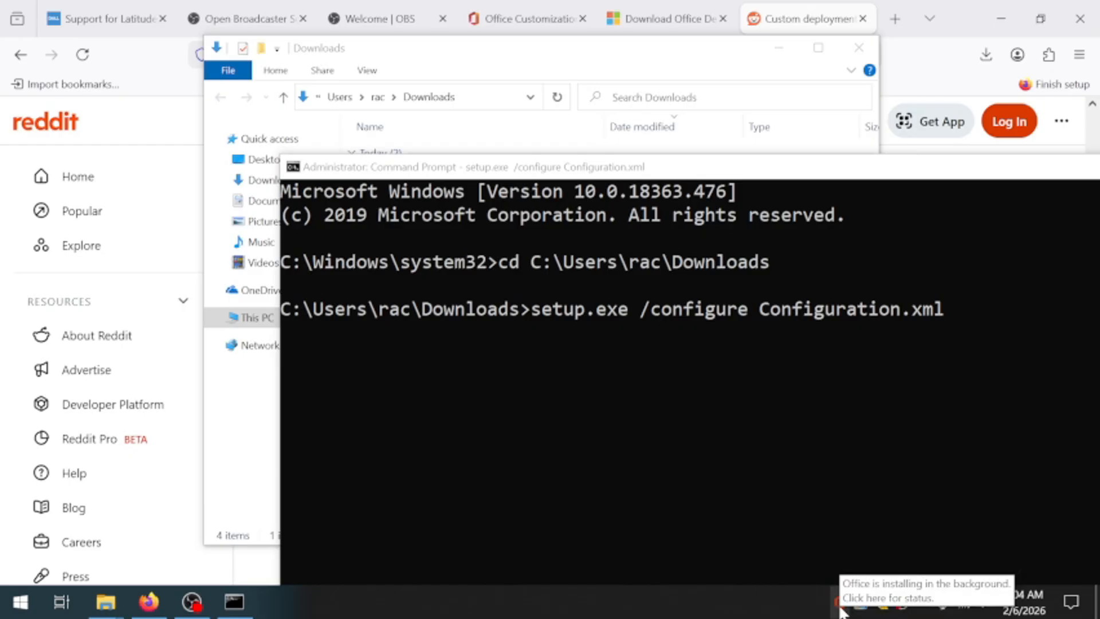
left_click(841, 609)
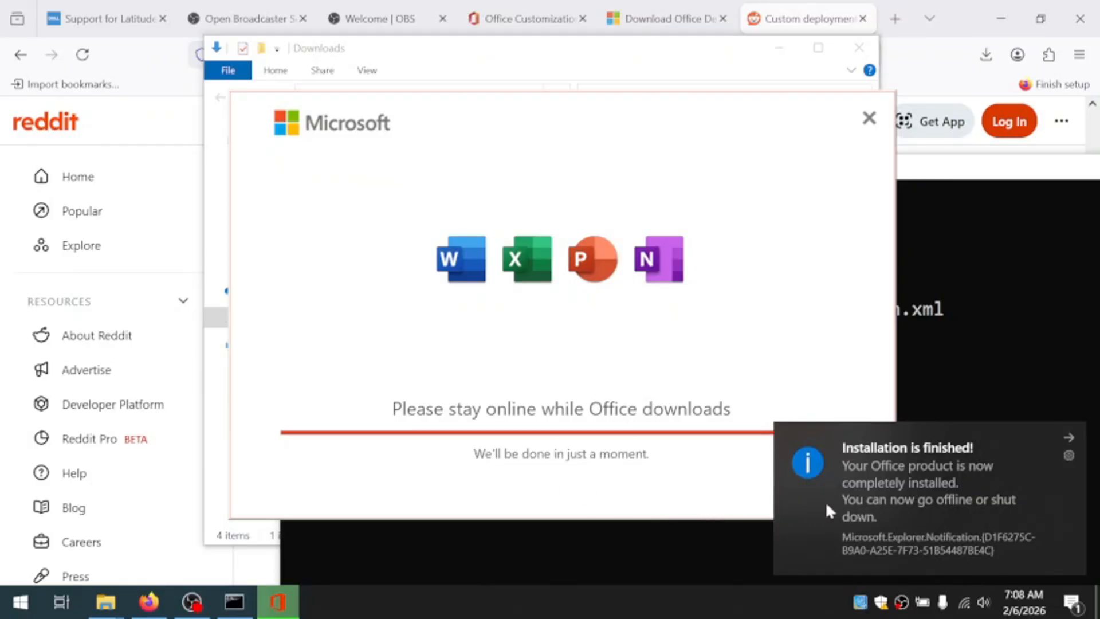
left_click(18, 611)
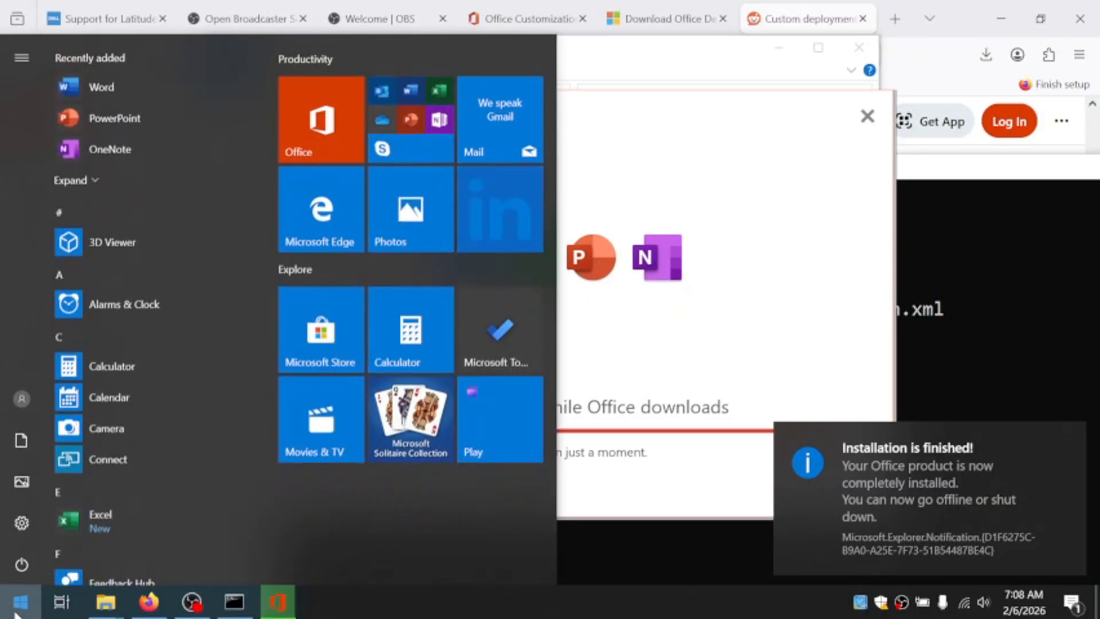